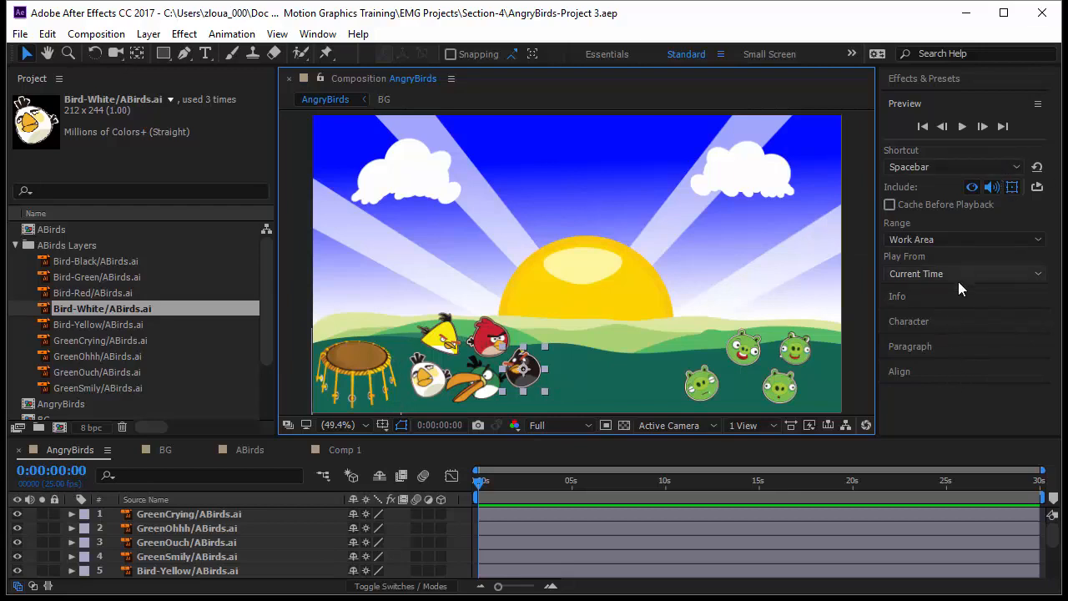
# Enlarge the timeline area and move the Bird-Black layer to the top of the AngryBirds layer stack
pyautogui.moveTo(961, 280); pyautogui.dragTo(963, 151)
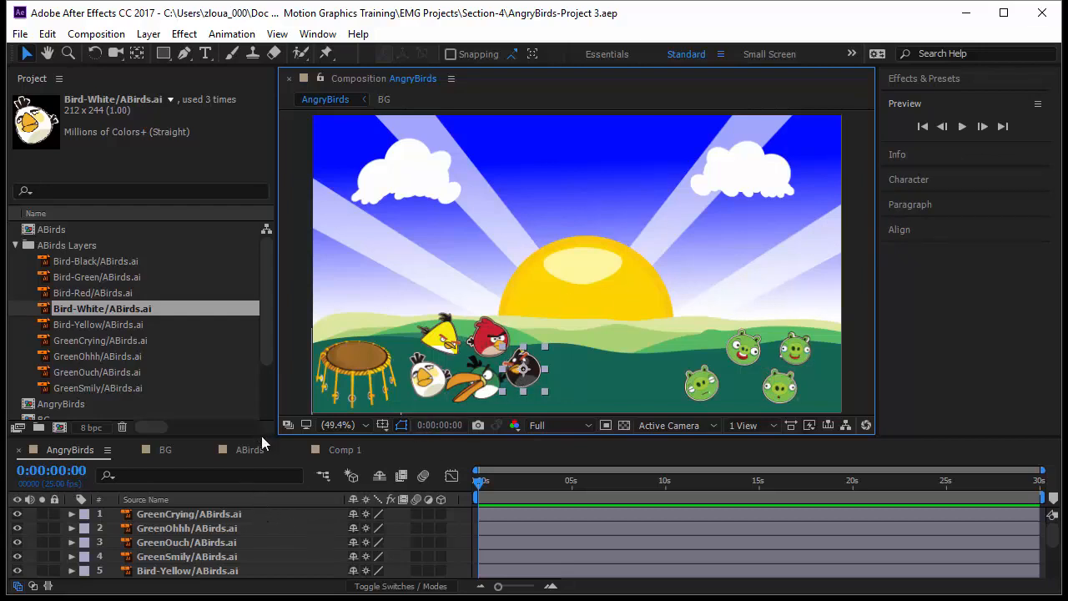
pyautogui.moveTo(261, 435); pyautogui.dragTo(258, 394)
pyautogui.scroll(-2, 224, 524)
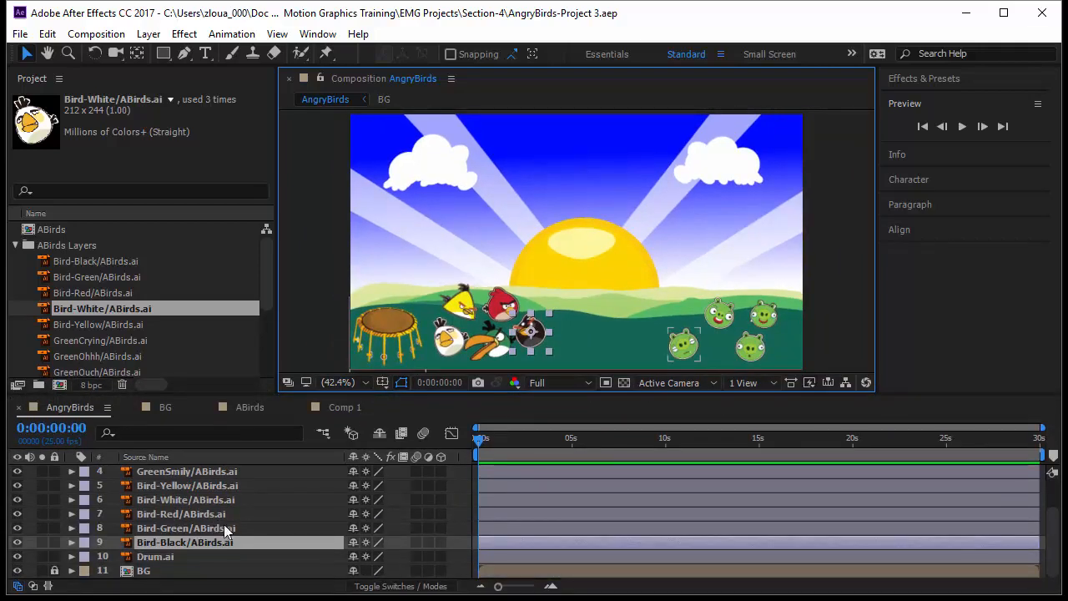
pyautogui.moveTo(231, 538); pyautogui.dragTo(225, 483)
# Move the GreenCrying, GreenOhhh, GreenOuch and GreenSmily layers below the bird layers, directly above Drum.ai
pyautogui.click(191, 486)
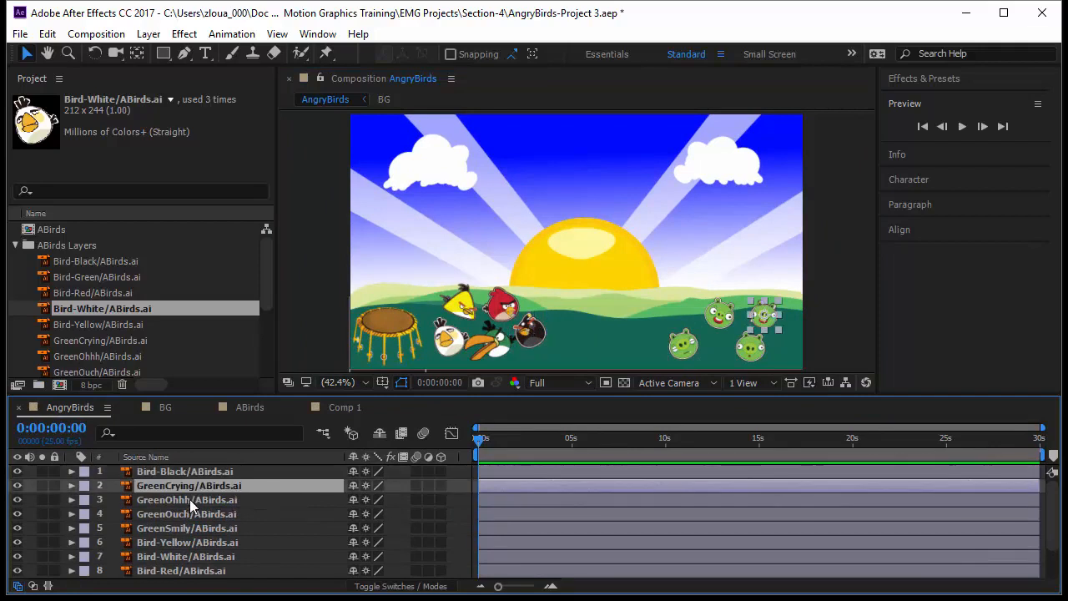
pyautogui.keyDown('shift'); pyautogui.click(184, 529); pyautogui.keyUp('shift')
pyautogui.moveTo(223, 531)
pyautogui.mouseDown()
pyautogui.moveTo(229, 575)
pyautogui.moveTo(229, 543)
pyautogui.mouseUp()
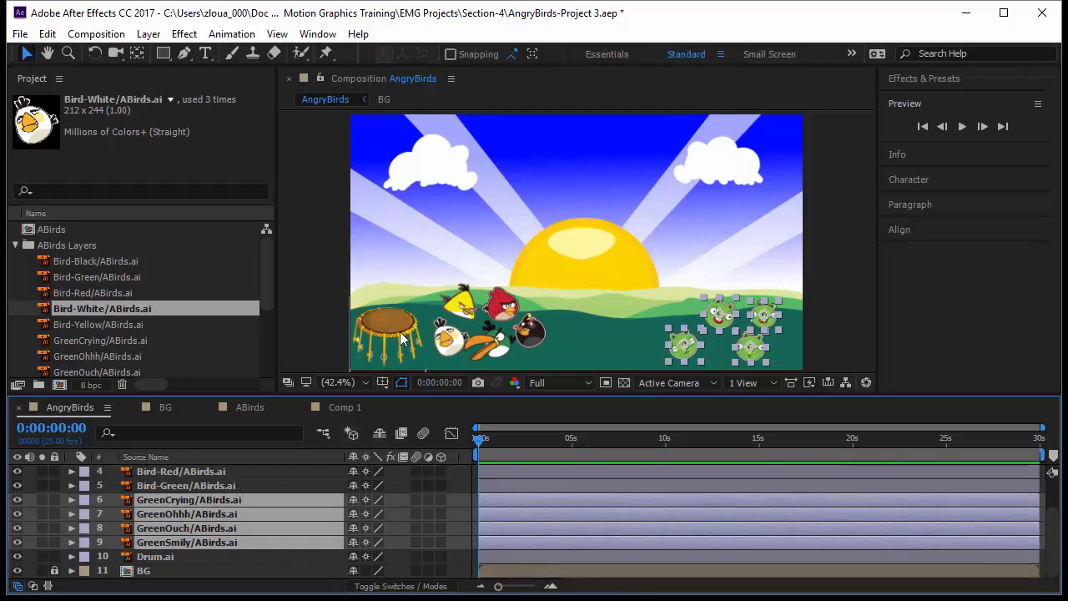
# Hide the yellow, white, red and green bird layers, leaving the black bird and the pigs visible
pyautogui.click(491, 350)
pyautogui.keyDown('shift'); pyautogui.click(490, 350); pyautogui.keyUp('shift')
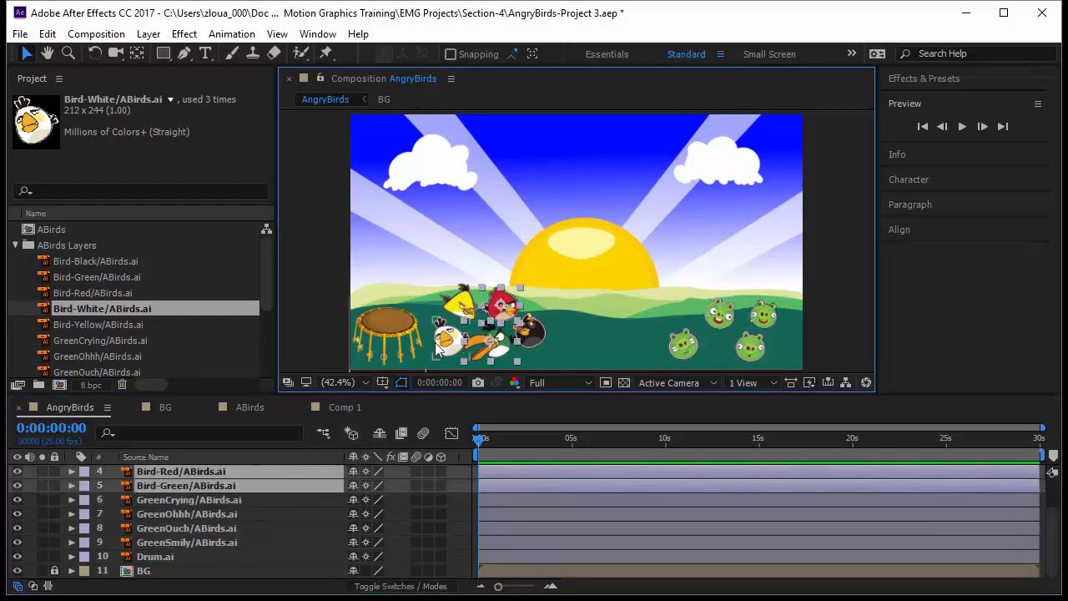
pyautogui.moveTo(18, 473); pyautogui.dragTo(19, 487)
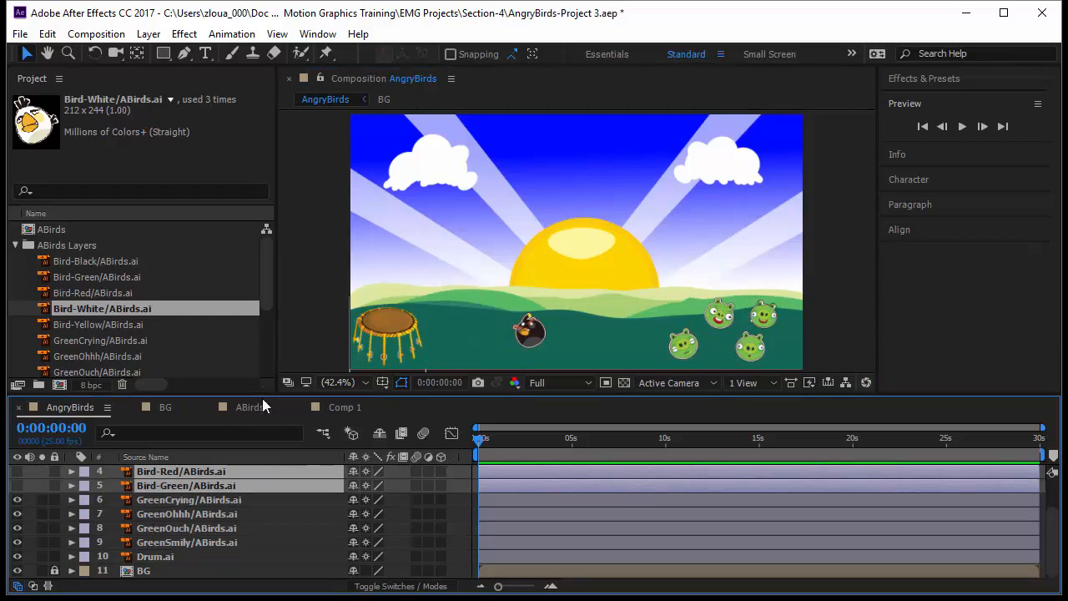
# Reveal the Position property of the Bird-Black layer and set its first keyframe at 0:00:00:00
pyautogui.moveTo(262, 395); pyautogui.dragTo(256, 445)
pyautogui.click(509, 377)
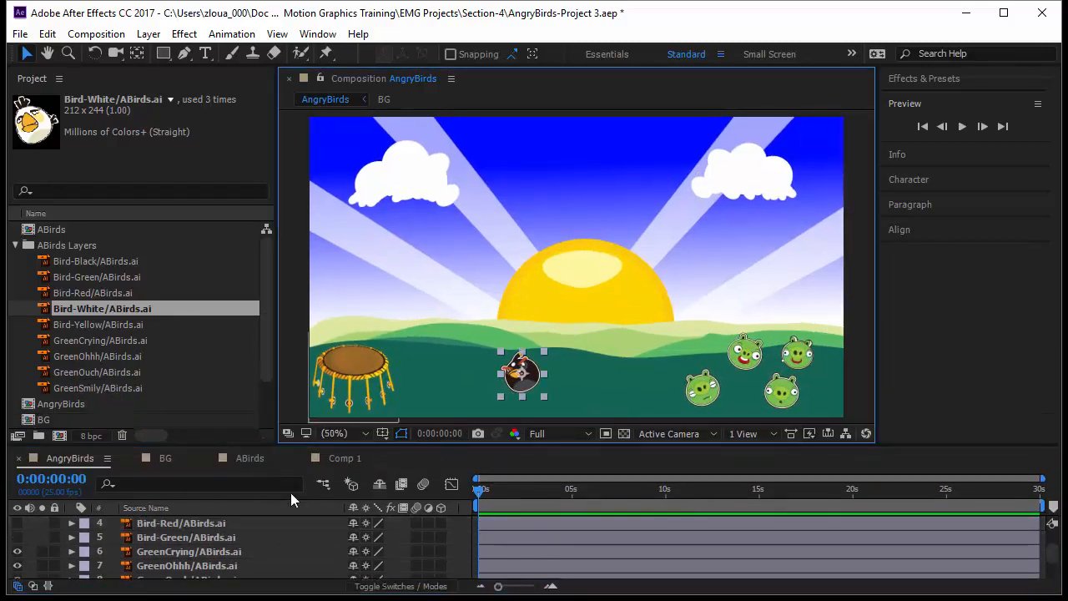
pyautogui.scroll(2, 242, 525)
pyautogui.press('p')
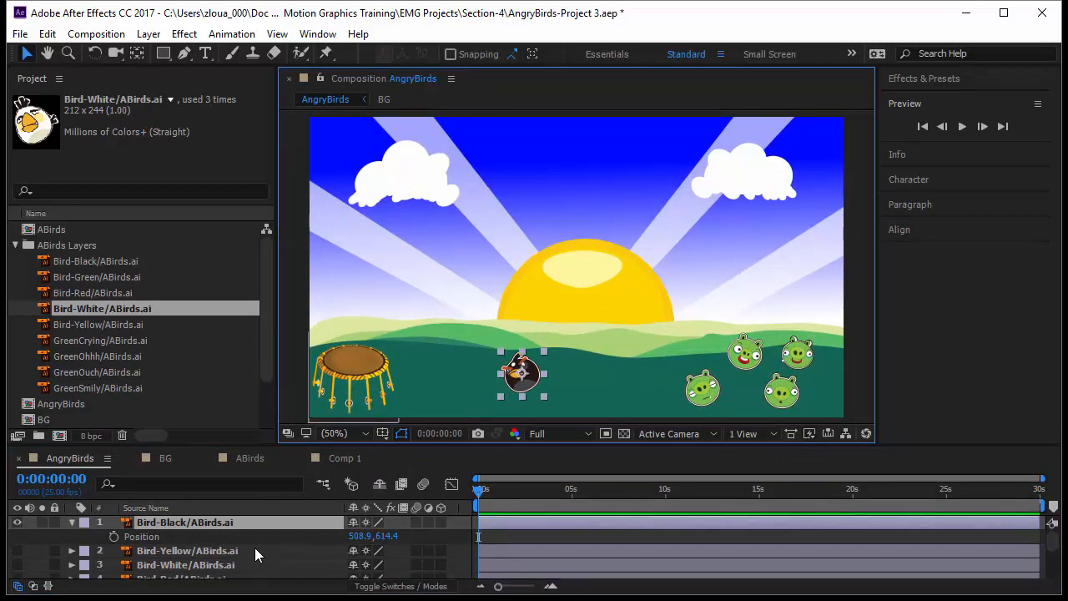
pyautogui.click(114, 536)
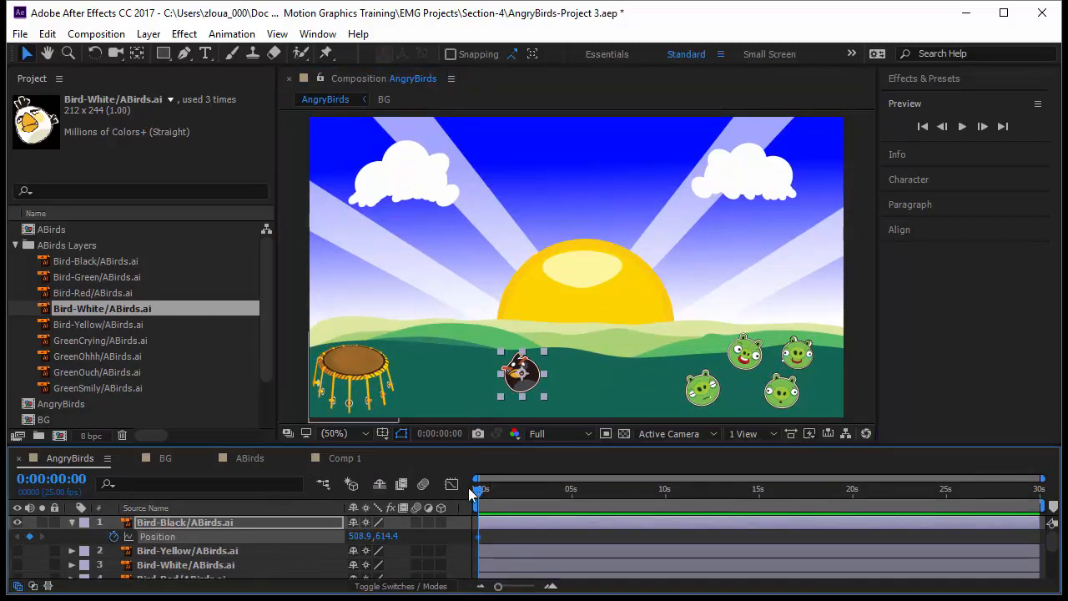
# Zoom the timeline to the first few seconds and end the work area at about 3 seconds
pyautogui.moveTo(499, 587); pyautogui.dragTo(531, 588)
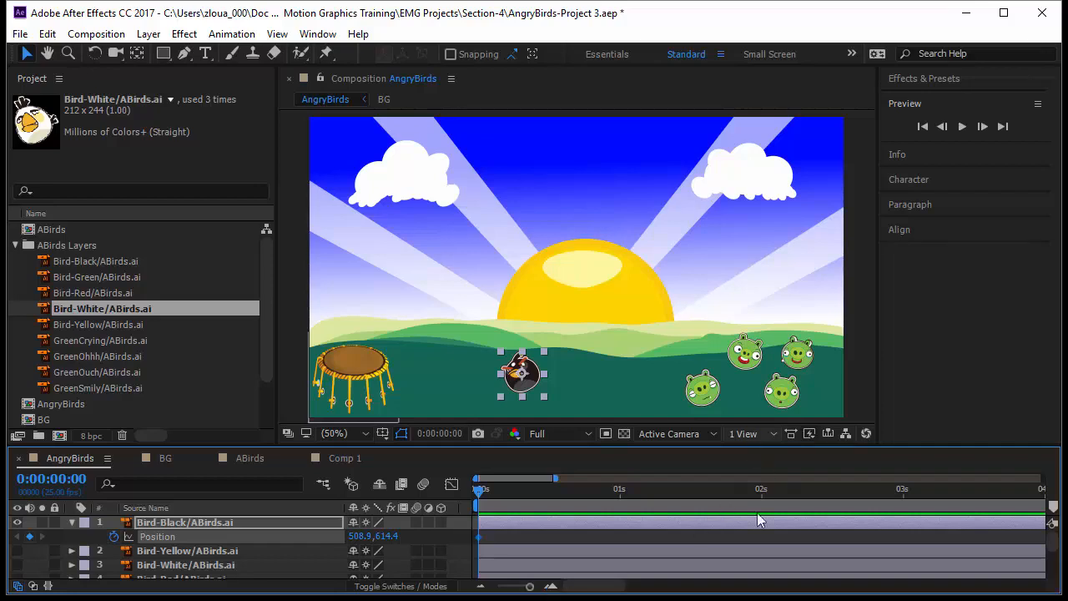
pyautogui.press('pagedown')
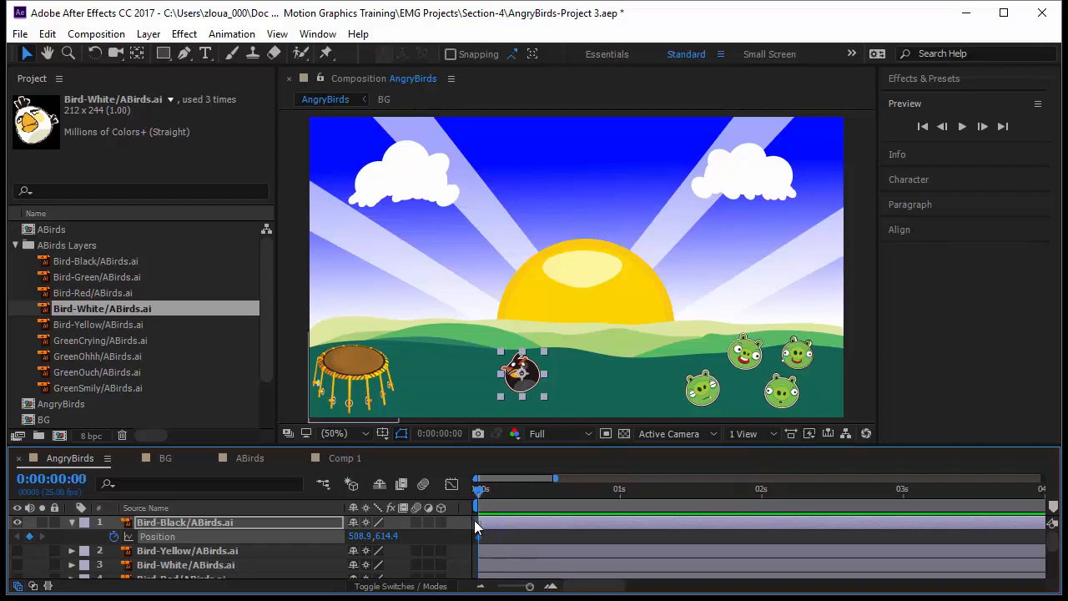
pyautogui.moveTo(474, 520); pyautogui.dragTo(911, 514)
pyautogui.press('n')
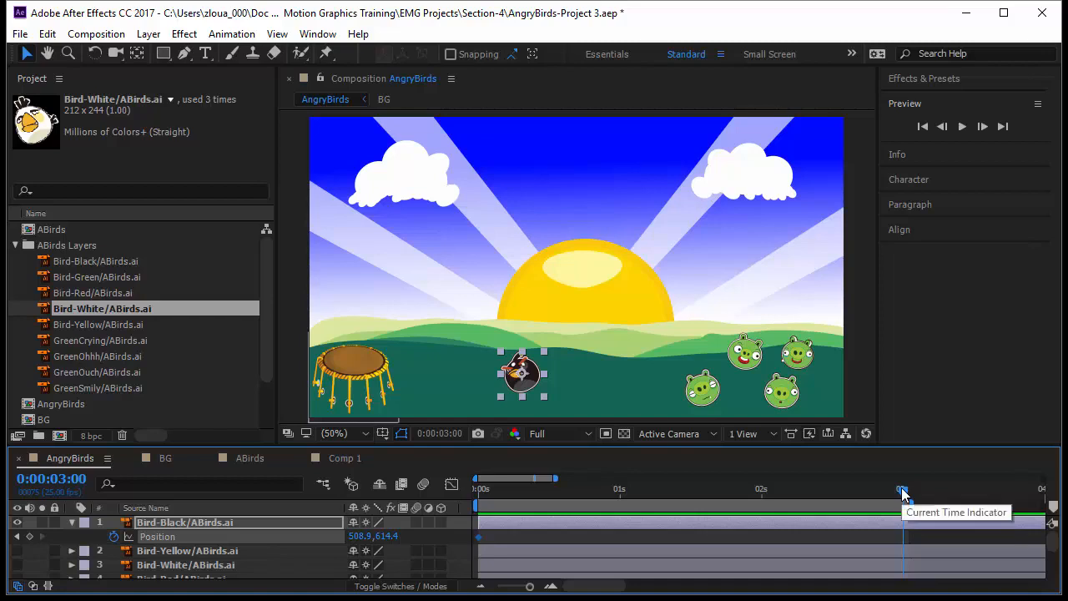
# At 0:00:00:13, place the black bird on top of the drum at about 102.9, 550.4
pyautogui.moveTo(903, 492); pyautogui.dragTo(548, 552)
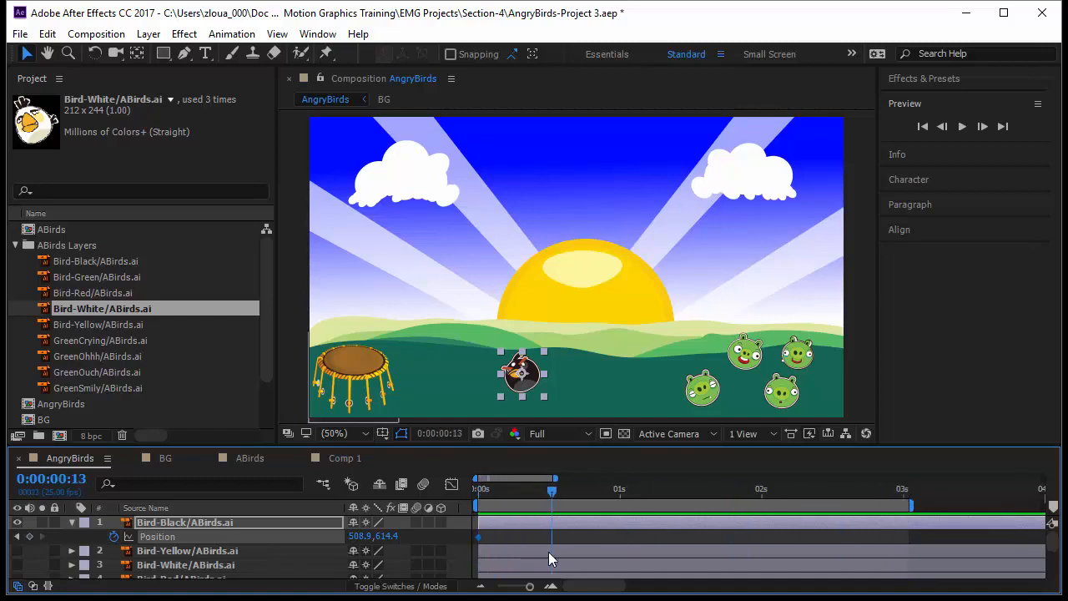
pyautogui.click(522, 373)
pyautogui.moveTo(521, 373); pyautogui.dragTo(353, 344)
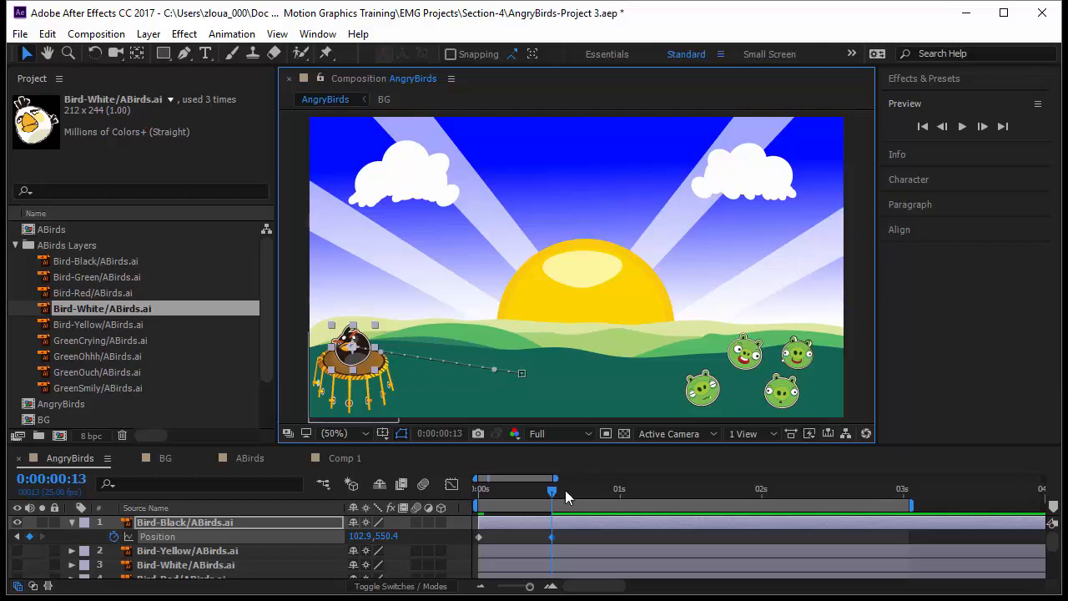
# At 0:00:01:14, place the black bird among the green pigs at about 1078.9, 612.4
pyautogui.moveTo(555, 489); pyautogui.dragTo(701, 508)
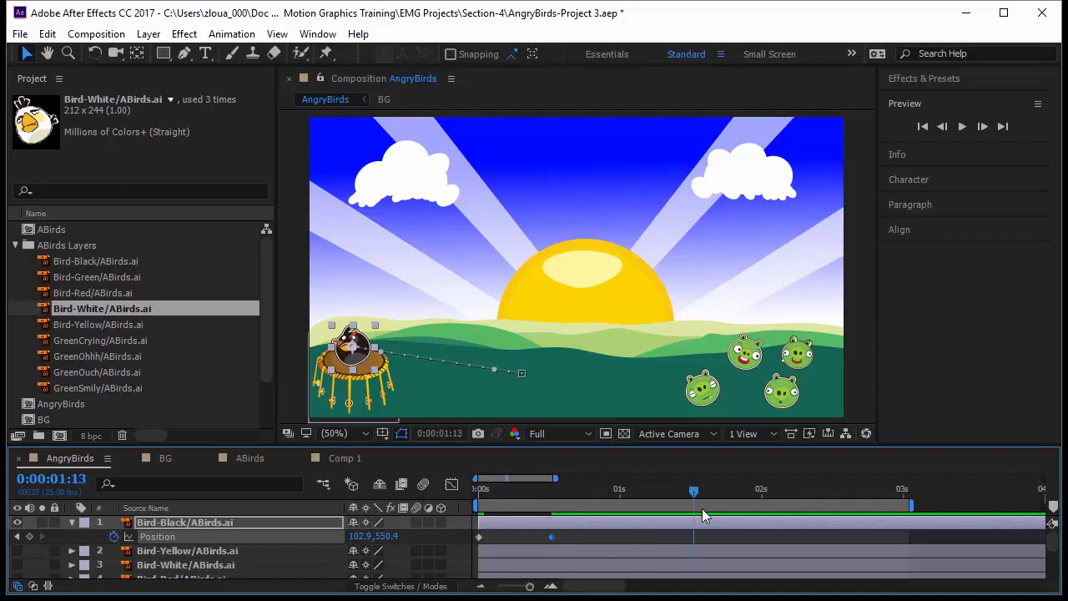
pyautogui.moveTo(357, 351); pyautogui.dragTo(752, 375)
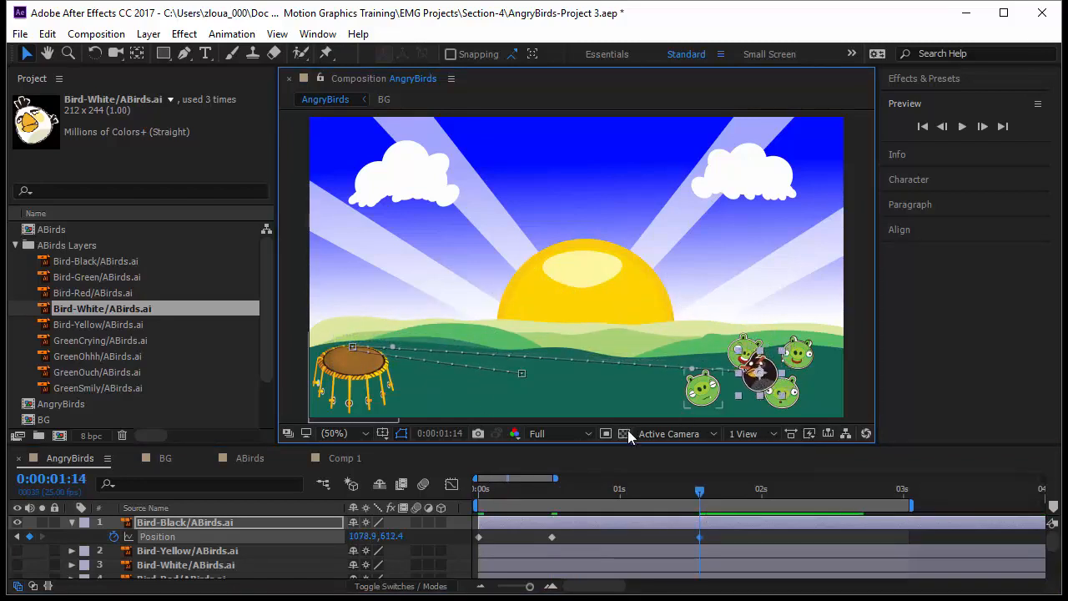
pyautogui.moveTo(699, 497); pyautogui.dragTo(698, 547)
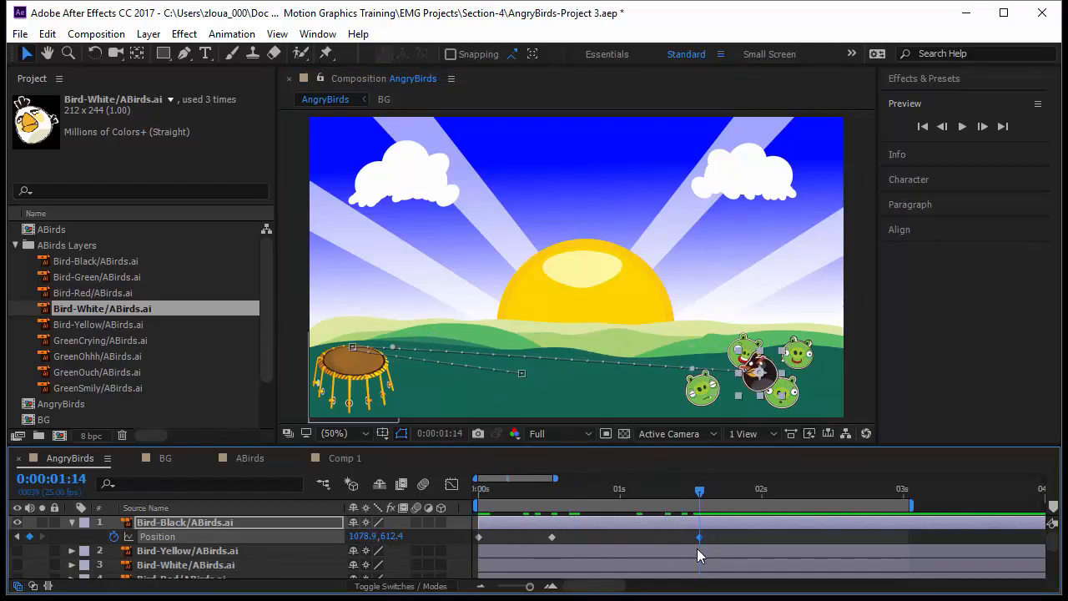
# Pull the first keyframe's motion path handle high above the bird to arch its jump onto the drum
pyautogui.moveTo(699, 494); pyautogui.dragTo(428, 529)
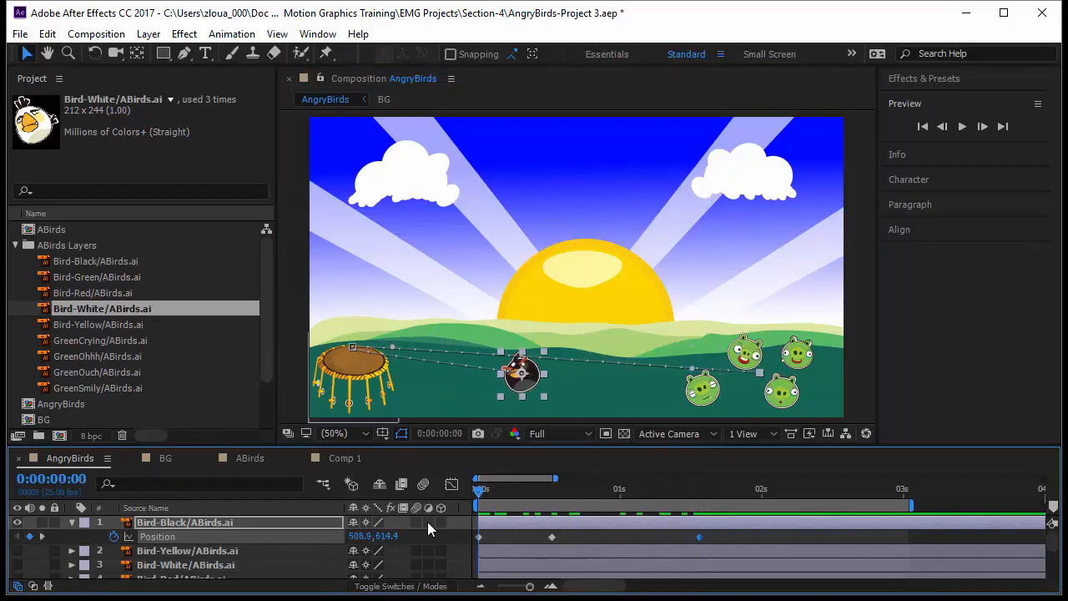
pyautogui.moveTo(482, 492); pyautogui.dragTo(515, 502)
pyautogui.click(523, 373)
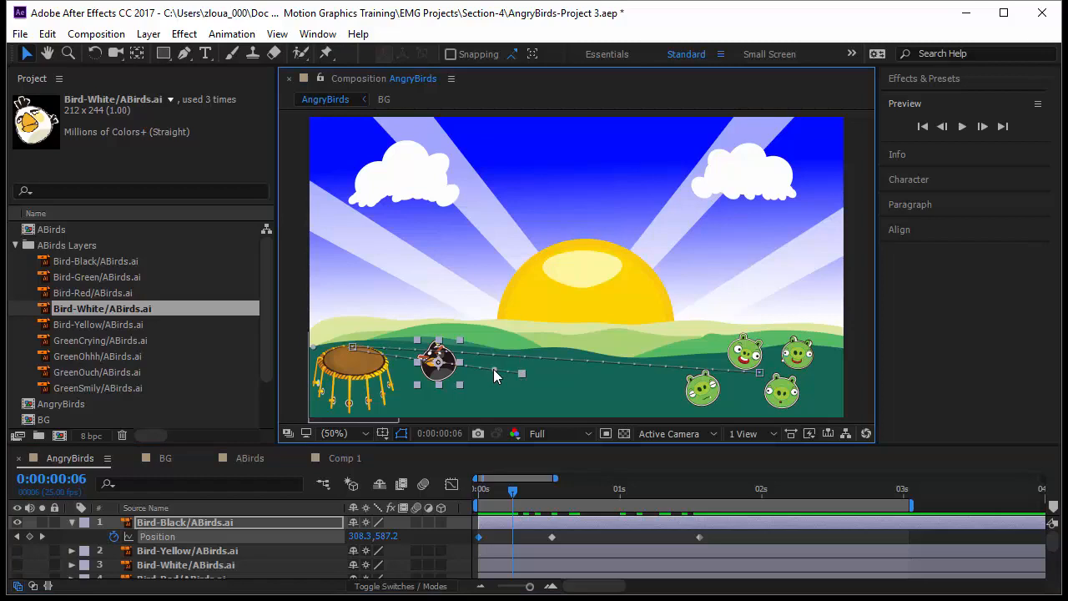
pyautogui.moveTo(493, 369); pyautogui.dragTo(504, 146)
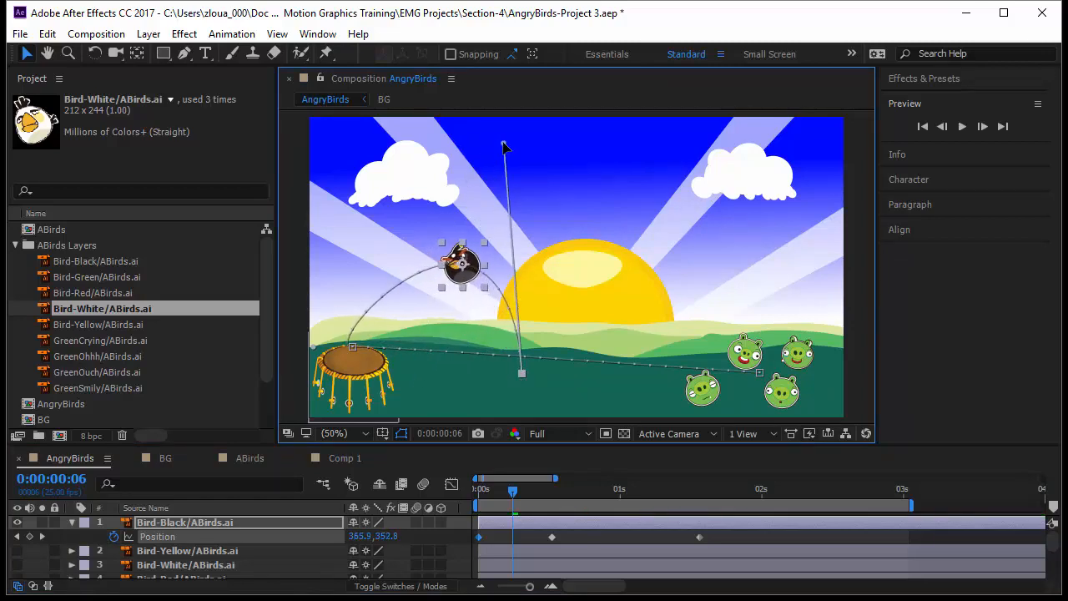
# Raise the drum keyframe's outgoing handle and the last keyframe's handle to arch the flight toward the pigs
pyautogui.click(352, 344)
pyautogui.moveTo(396, 347); pyautogui.dragTo(354, 247)
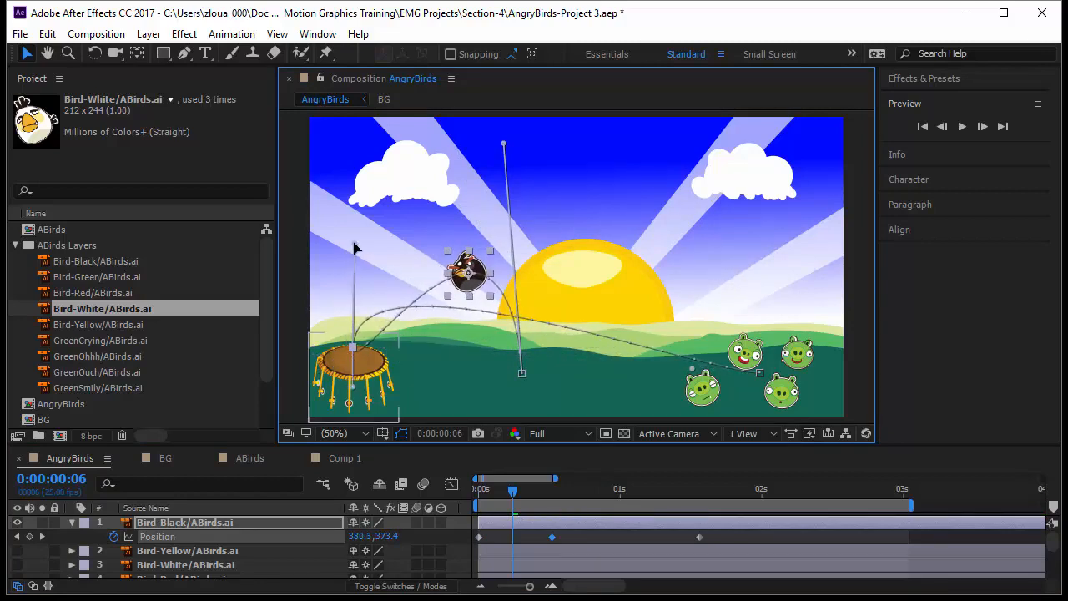
pyautogui.click(760, 372)
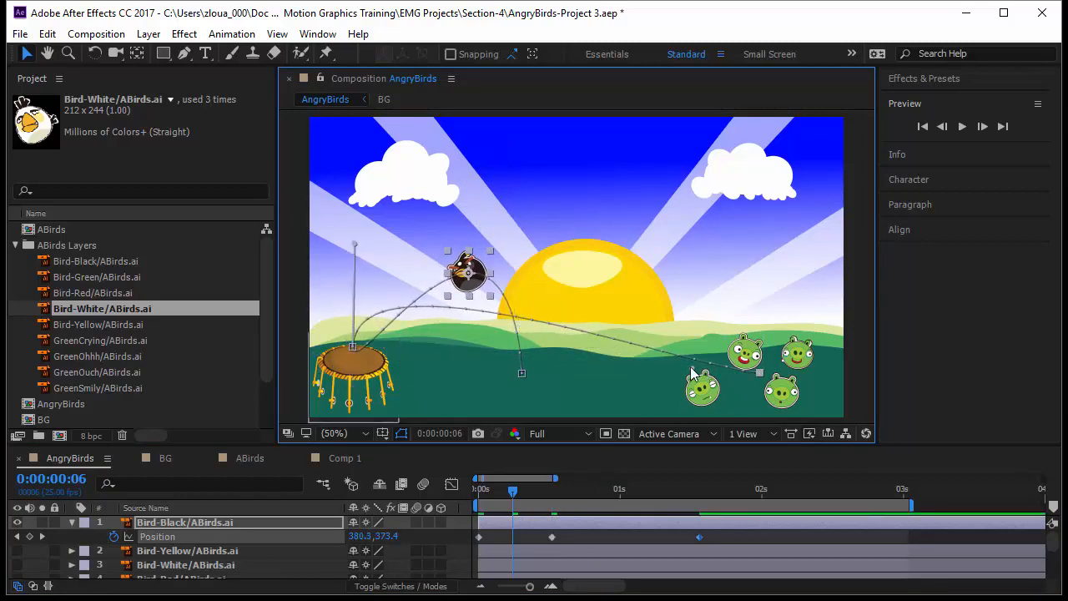
pyautogui.moveTo(691, 373); pyautogui.dragTo(541, 111)
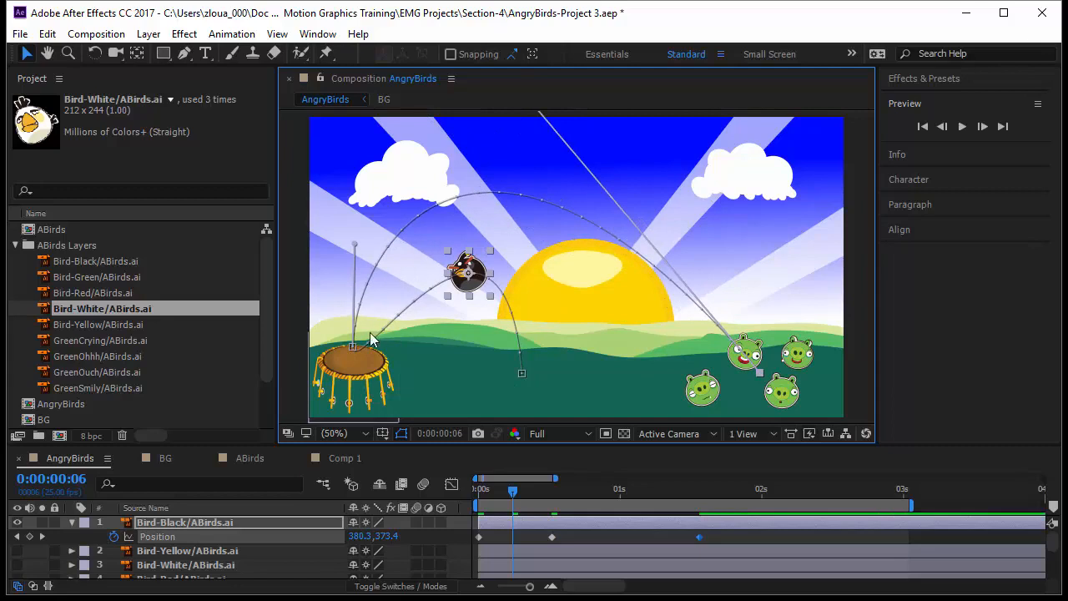
# Nudge the drum keyframe's incoming path handle and set that keyframe's spatial interpolation to Bezier
pyautogui.click(522, 373)
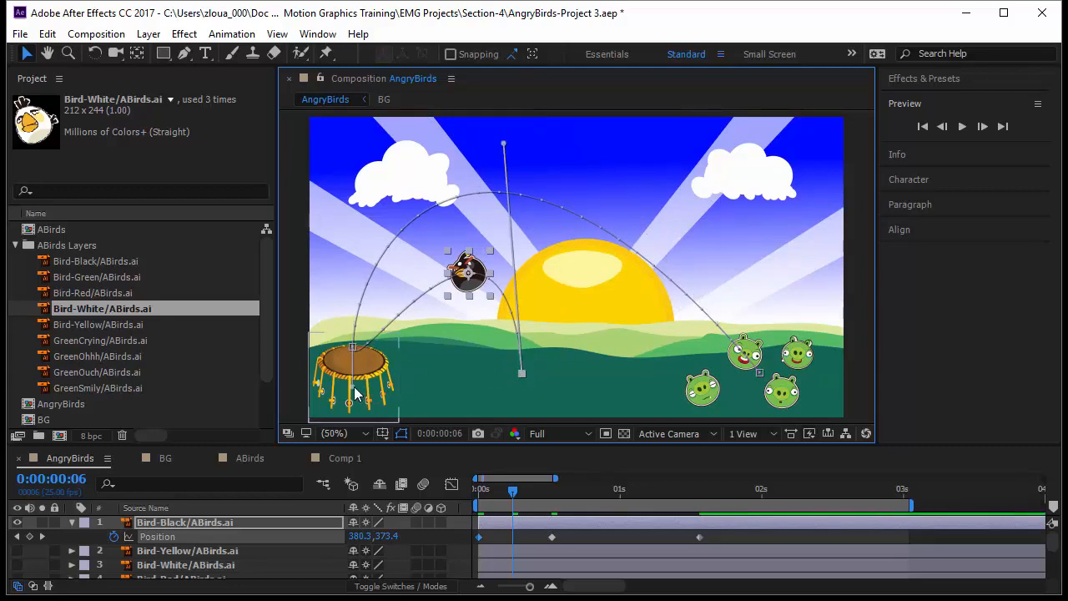
pyautogui.moveTo(354, 389)
pyautogui.mouseDown()
pyautogui.moveTo(352, 362)
pyautogui.moveTo(359, 388)
pyautogui.mouseUp()
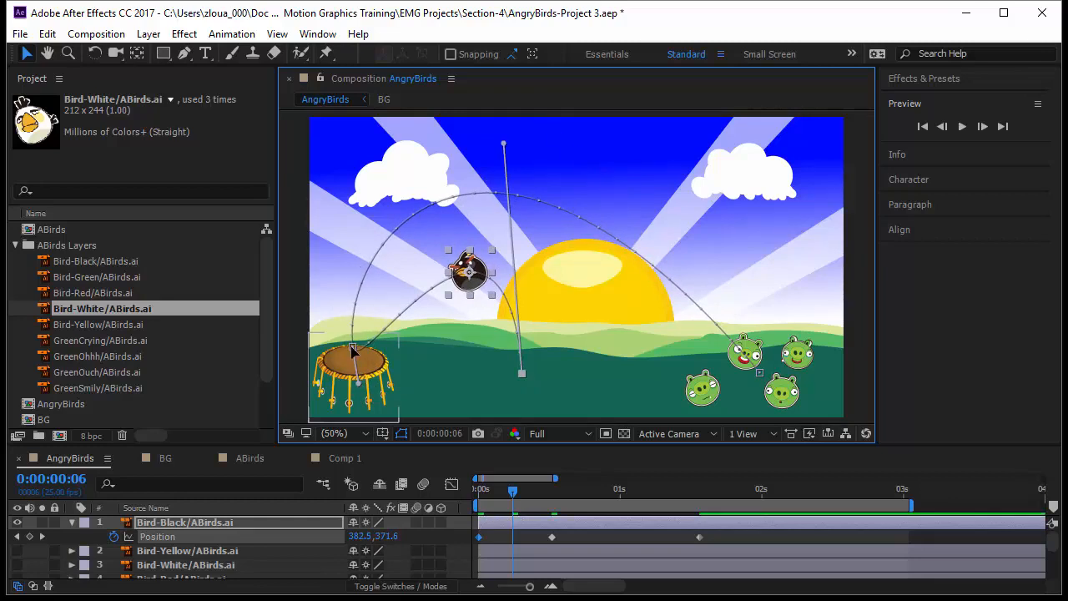
pyautogui.click(352, 351)
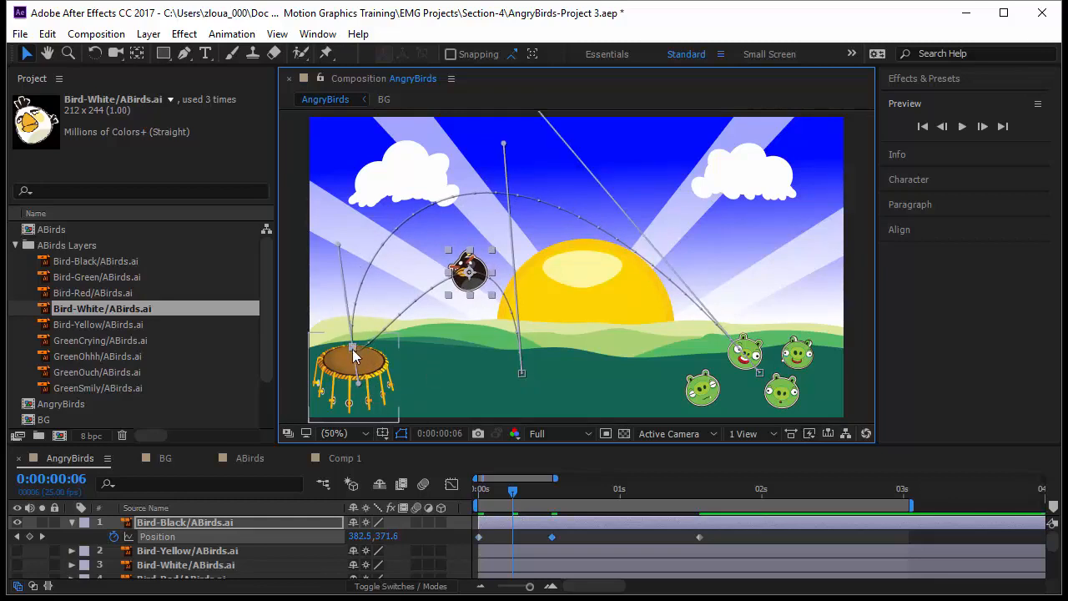
pyautogui.rightClick(352, 349)
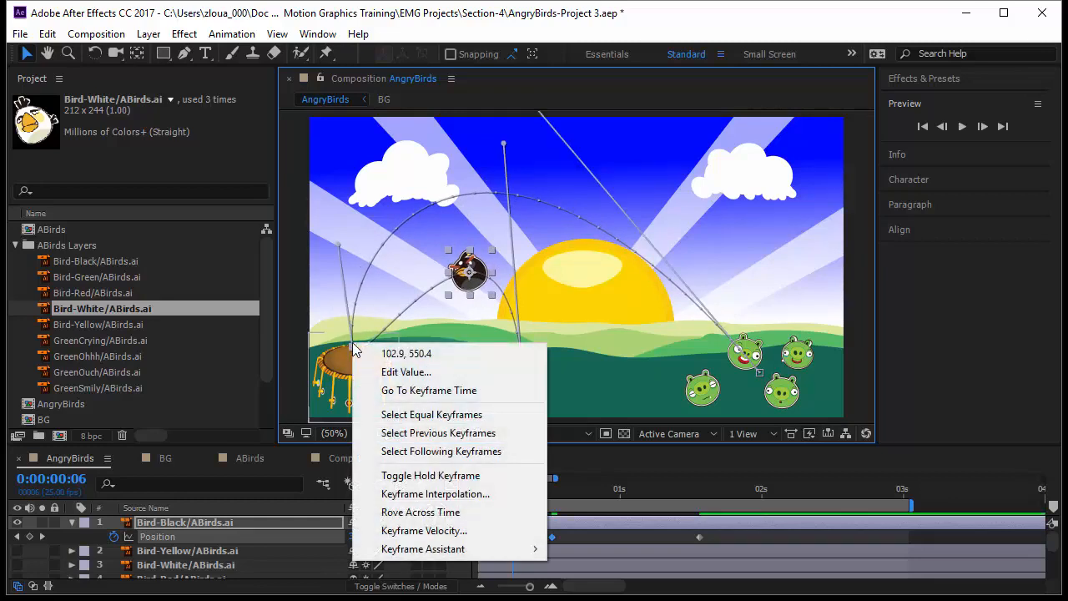
pyautogui.click(421, 493)
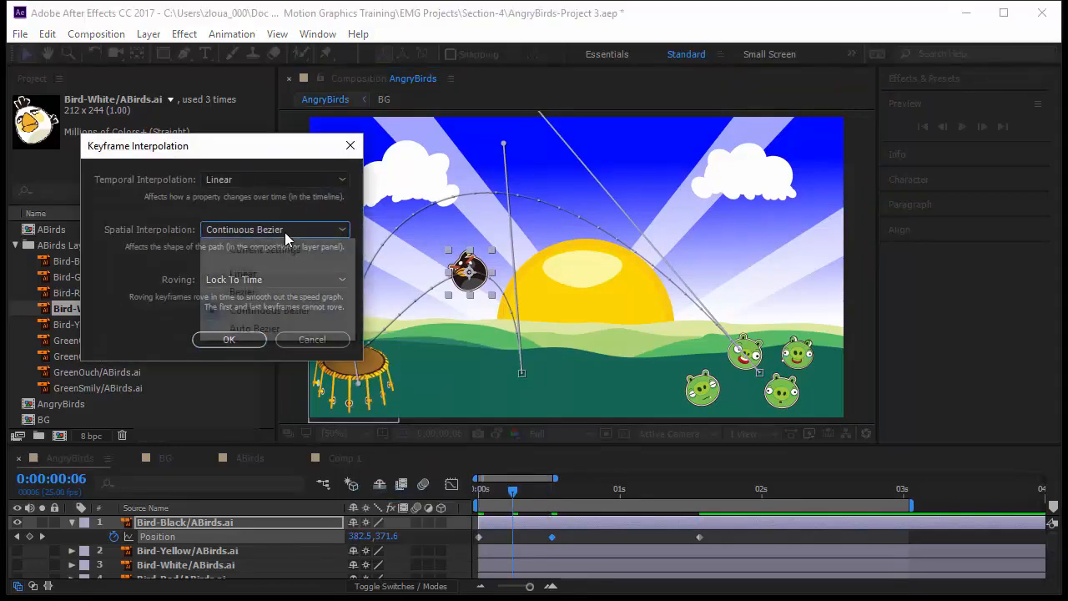
pyautogui.click(284, 231)
pyautogui.click(291, 286)
pyautogui.click(249, 343)
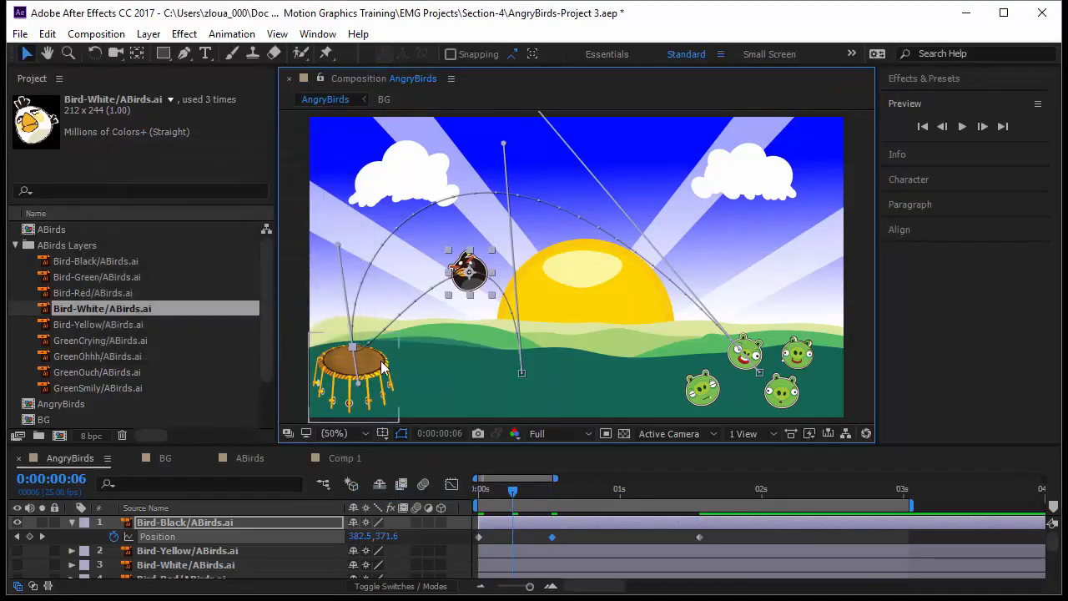
# Pull the drum keyframe's handles upward for a sharp bounce and move the last keyframe's handle further left
pyautogui.moveTo(352, 347); pyautogui.dragTo(357, 215)
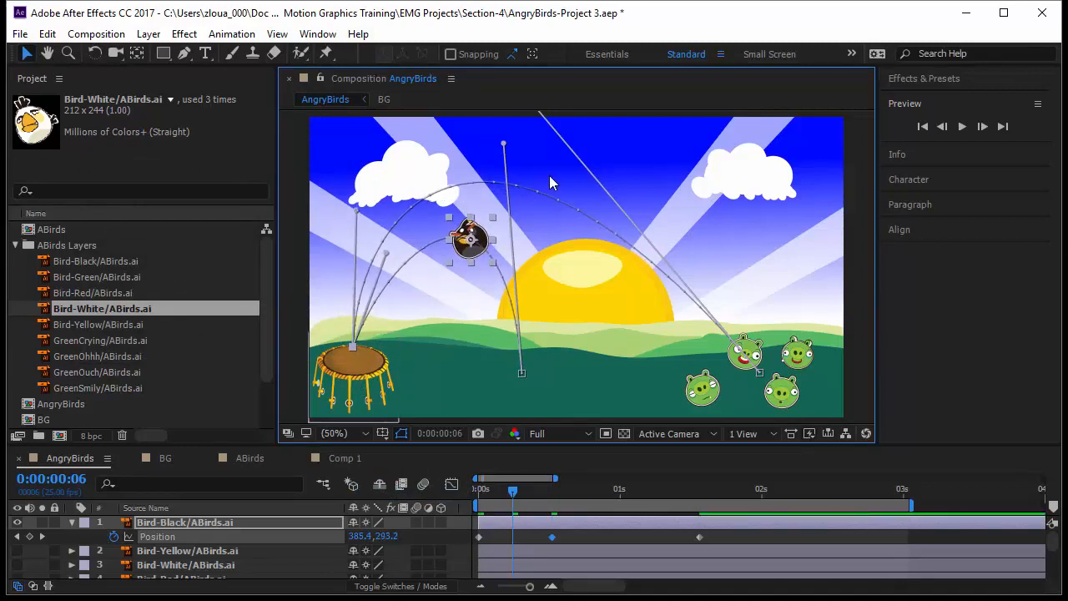
pyautogui.moveTo(565, 160); pyautogui.dragTo(563, 251)
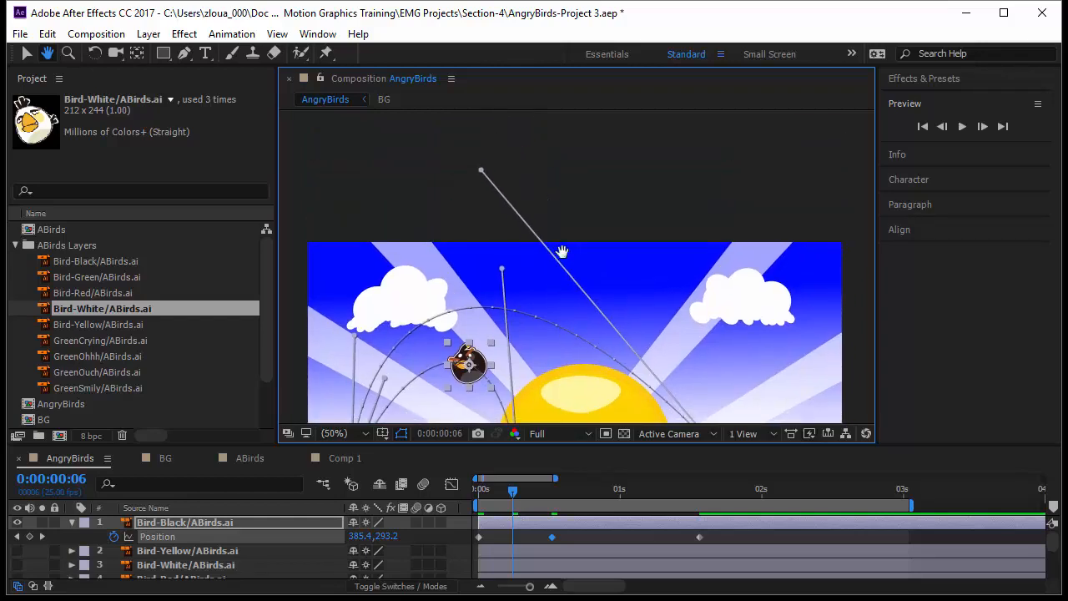
pyautogui.moveTo(484, 139); pyautogui.dragTo(392, 146)
pyautogui.press('space')
pyautogui.moveTo(544, 381); pyautogui.dragTo(552, 307)
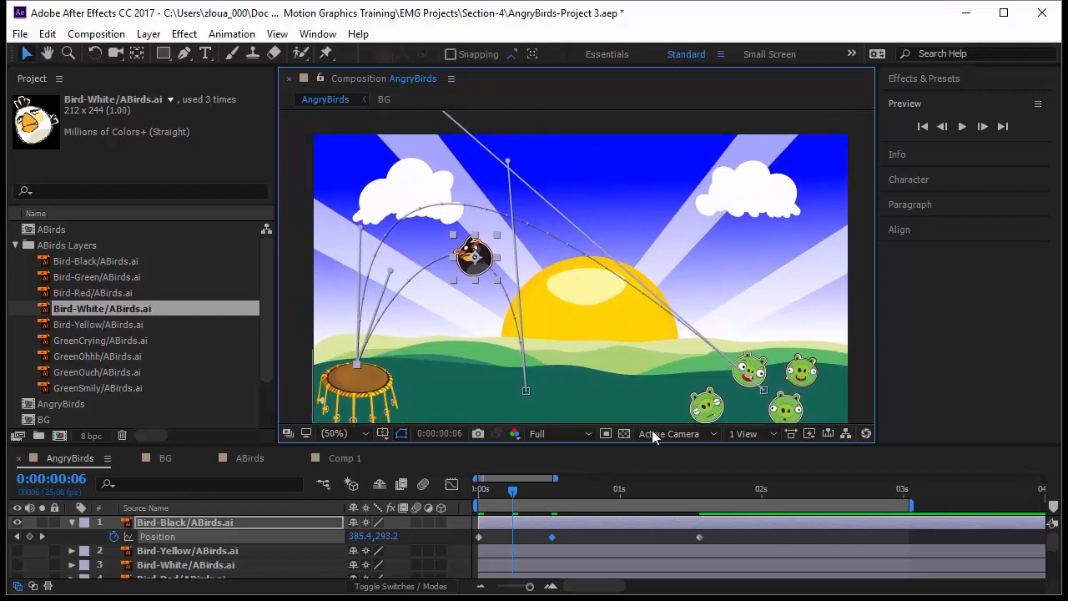
# Play the black bird's bounce animation from the start and scrub through it to check the motion
pyautogui.moveTo(512, 492); pyautogui.dragTo(453, 495)
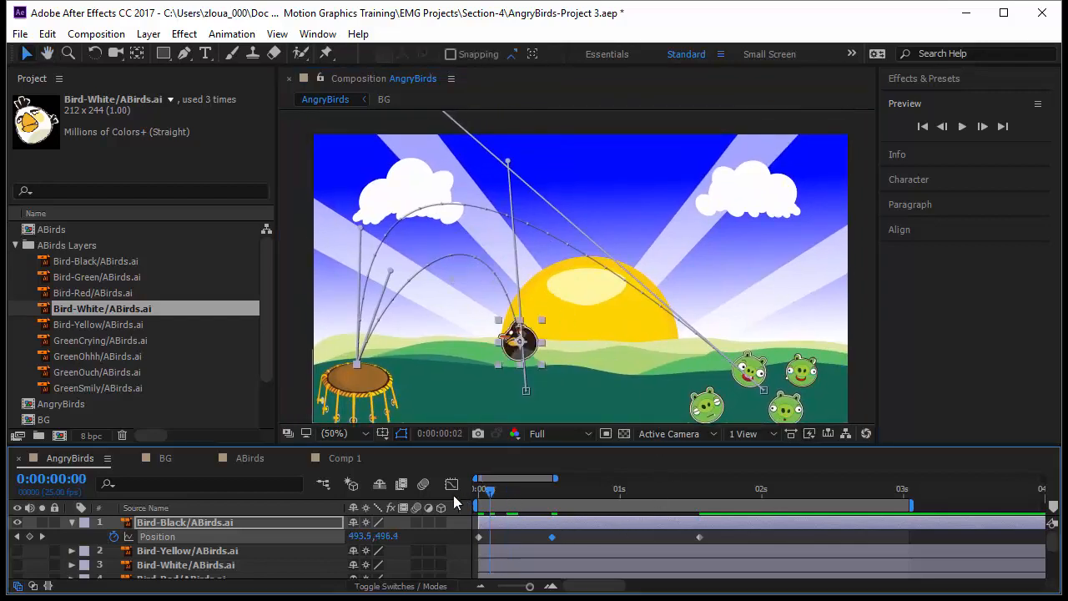
pyautogui.click(501, 537)
pyautogui.press('space')
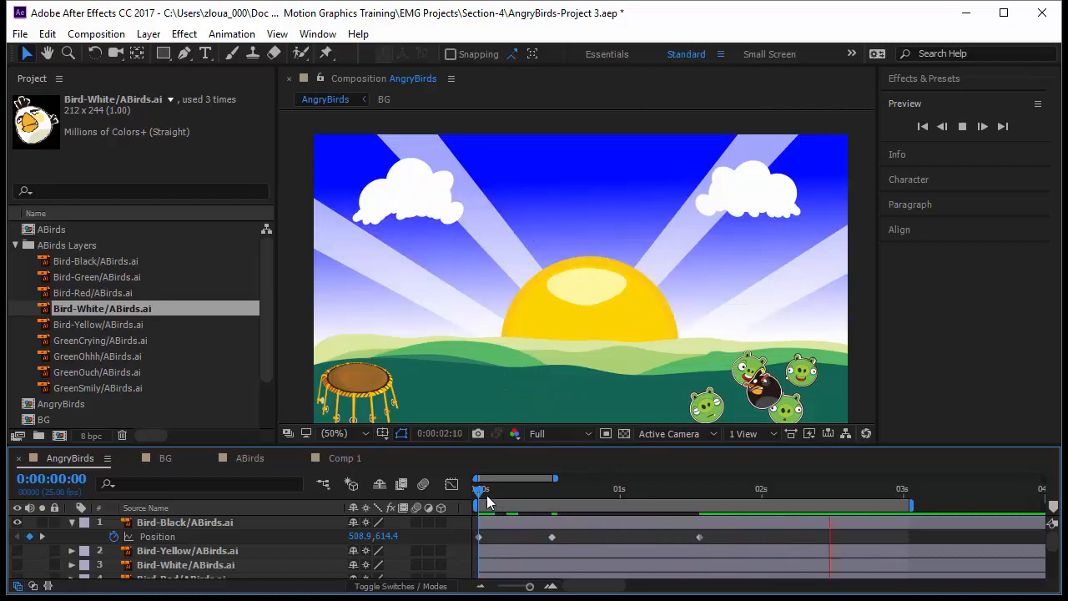
pyautogui.press('space')
pyautogui.moveTo(480, 491); pyautogui.dragTo(580, 528)
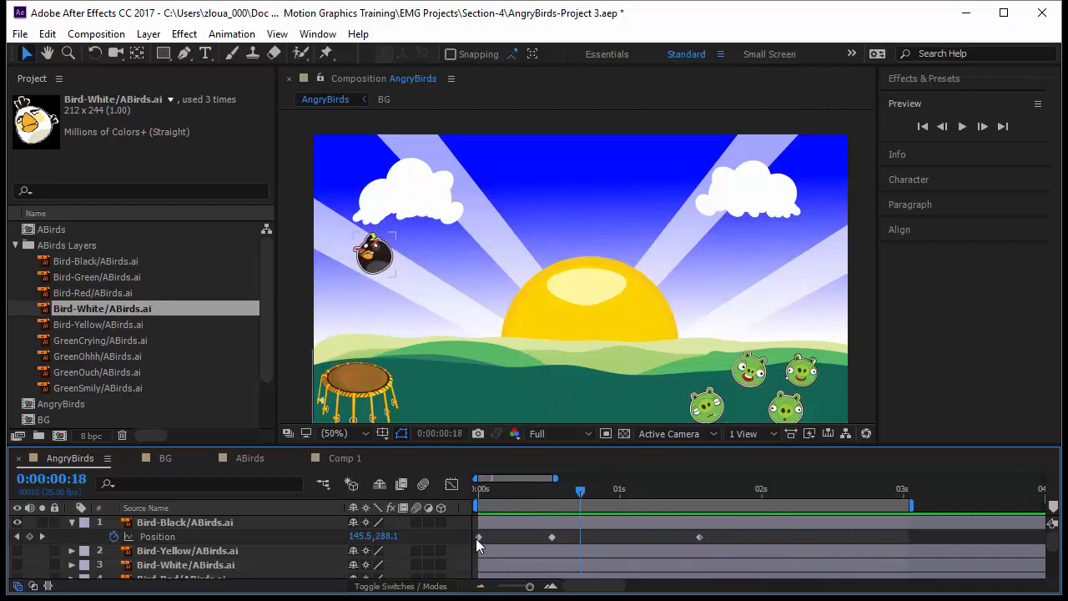
# Play the black bird's bounce from the first frame to check its timing with the motion path displayed
pyautogui.click(198, 537)
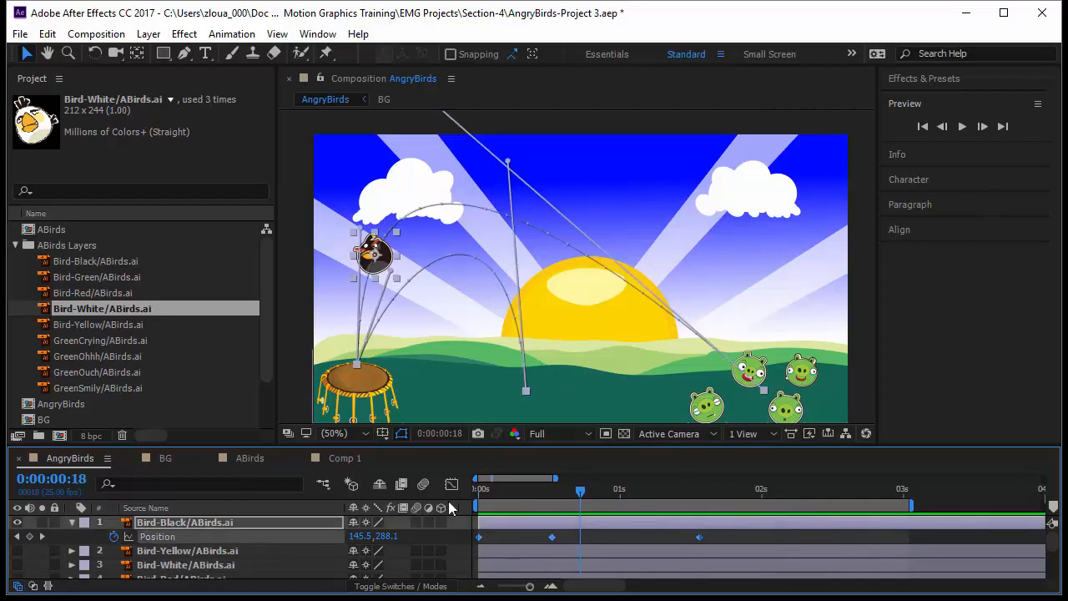
pyautogui.moveTo(580, 493); pyautogui.dragTo(436, 506)
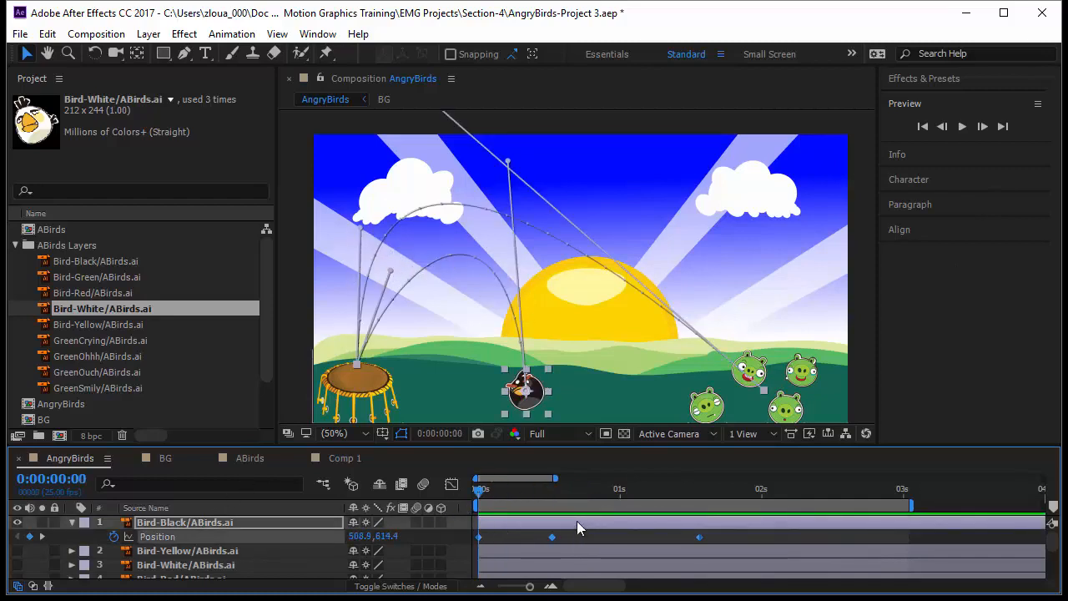
pyautogui.press('space')
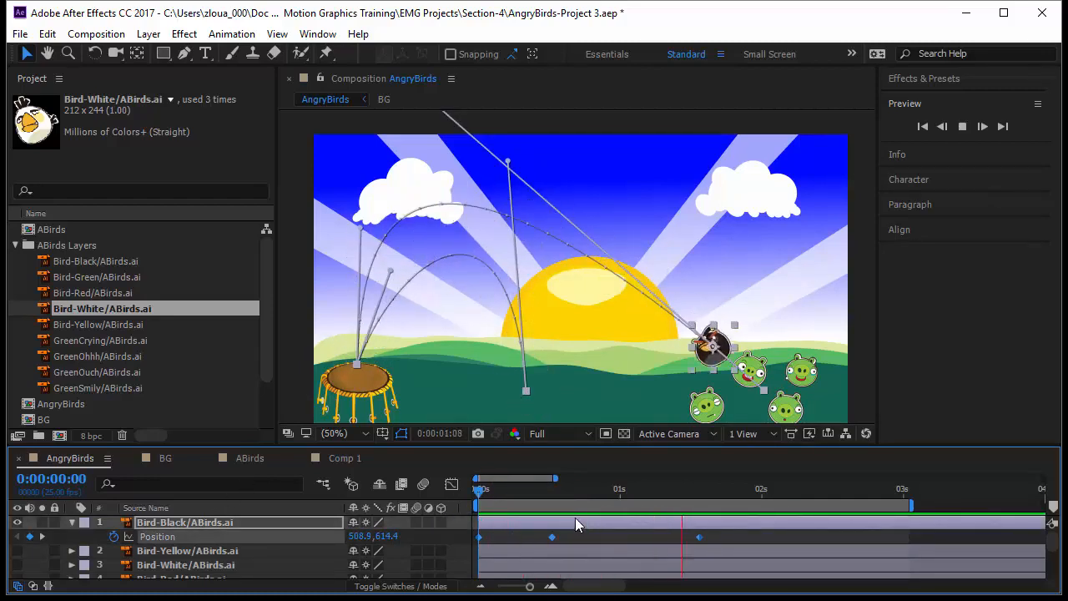
pyautogui.click(482, 493)
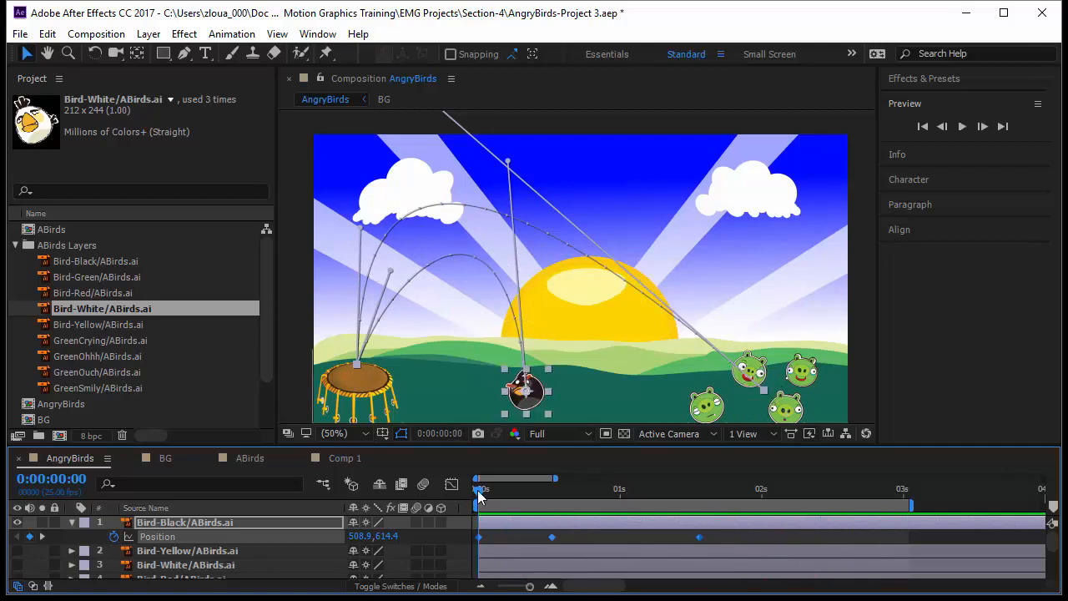
# Move the drum keyframe to 0:00:00:09 and pull both path handles of the first jump lower for a shallower arc
pyautogui.moveTo(485, 494); pyautogui.dragTo(529, 537)
pyautogui.click(552, 532)
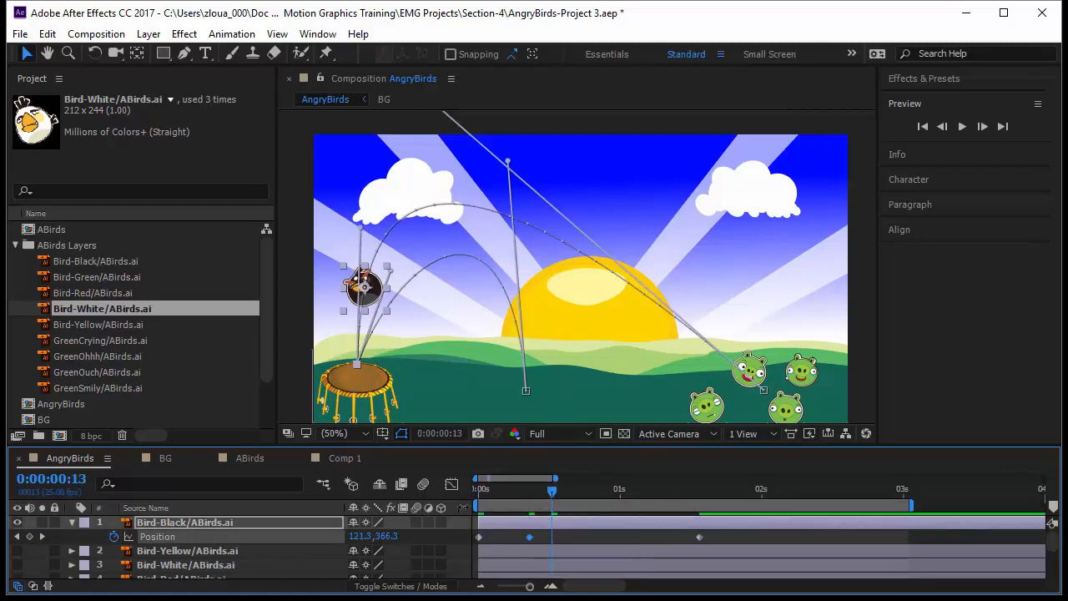
pyautogui.moveTo(554, 503); pyautogui.dragTo(532, 517)
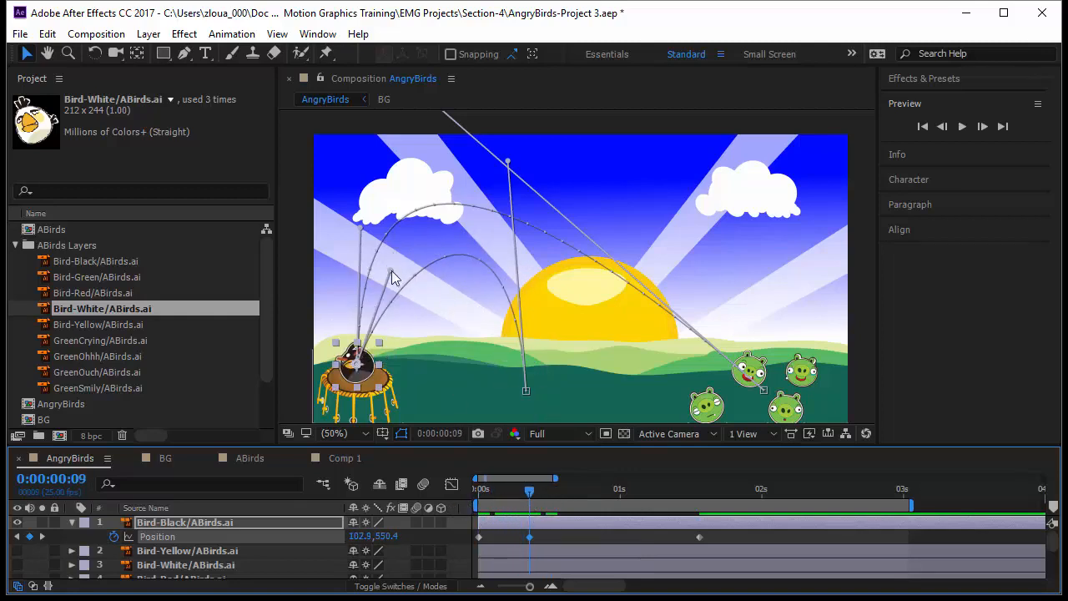
pyautogui.moveTo(394, 278)
pyautogui.mouseDown()
pyautogui.moveTo(349, 294)
pyautogui.moveTo(340, 324)
pyautogui.moveTo(353, 320)
pyautogui.mouseUp()
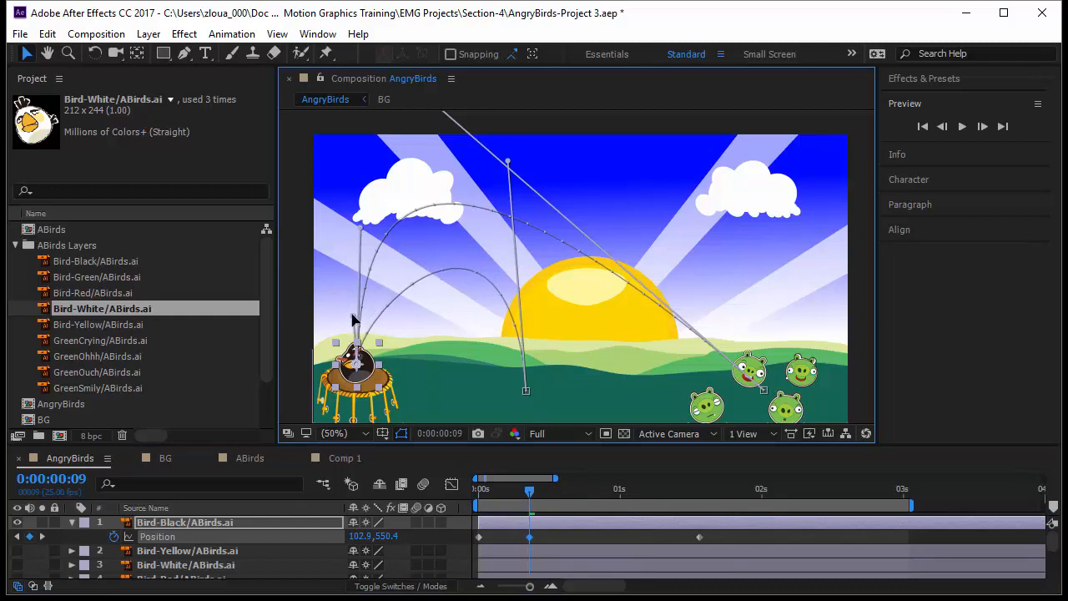
pyautogui.moveTo(507, 161); pyautogui.dragTo(464, 204)
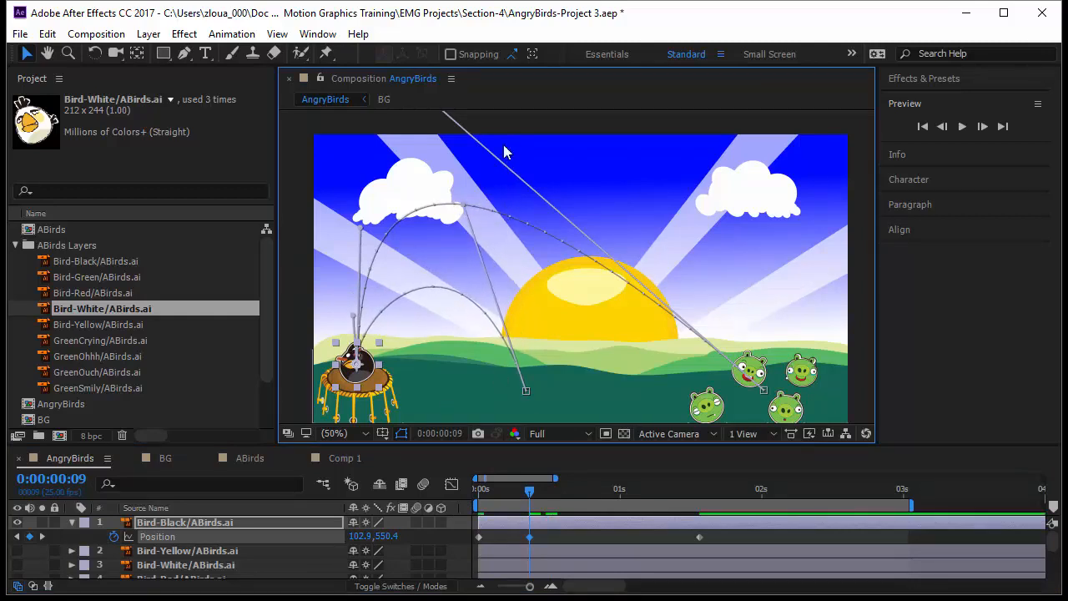
# Add a Position keyframe for the black bird at 0:00:00:20, near the peak of its flight
pyautogui.click(528, 502)
pyautogui.moveTo(528, 503); pyautogui.dragTo(591, 505)
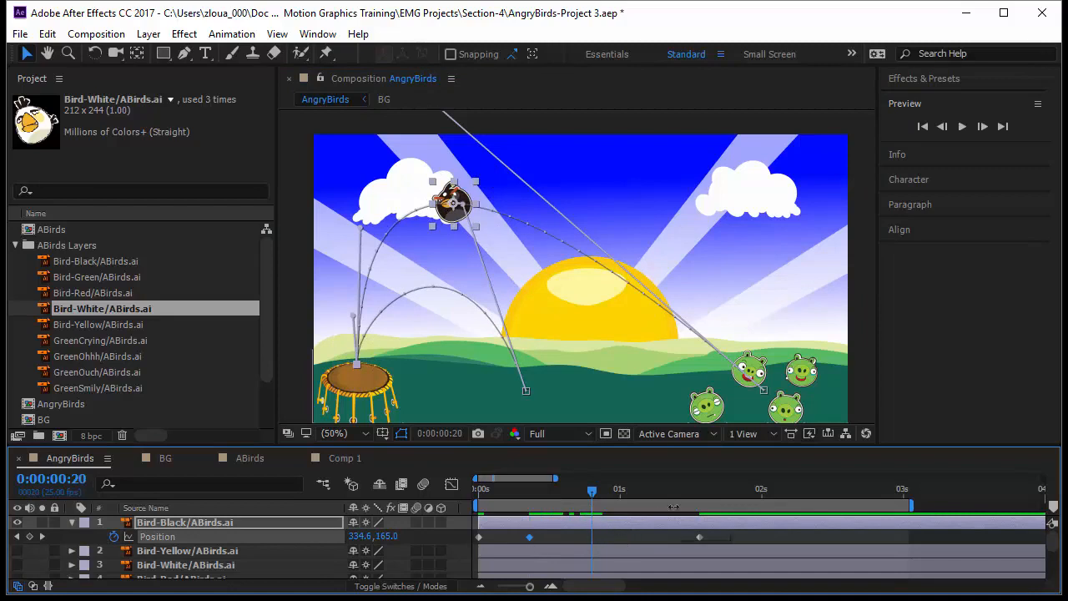
pyautogui.click(29, 537)
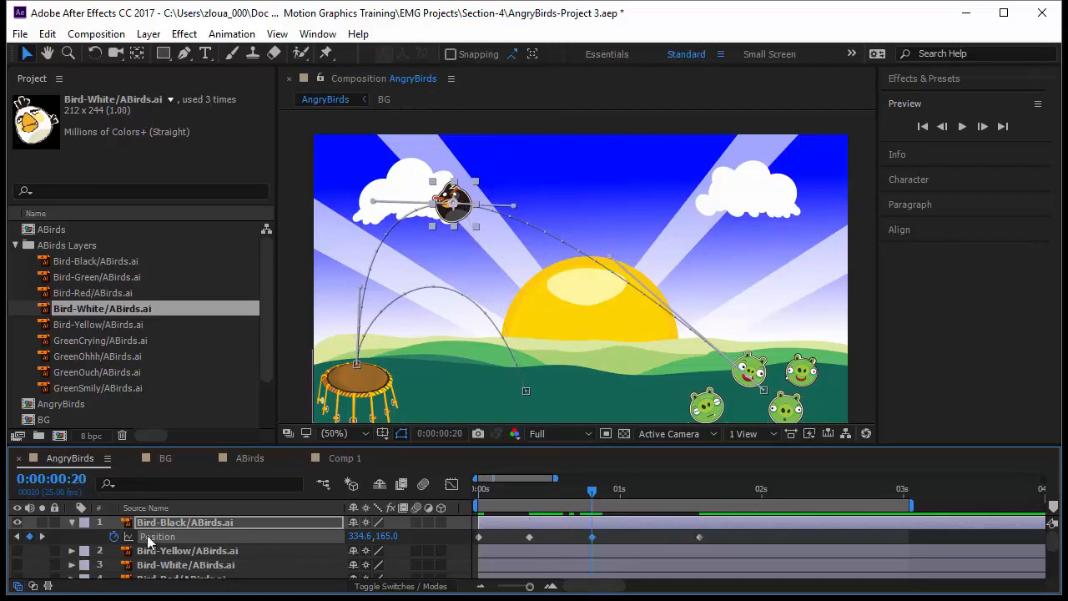
pyautogui.click(512, 215)
pyautogui.moveTo(515, 213); pyautogui.dragTo(510, 244)
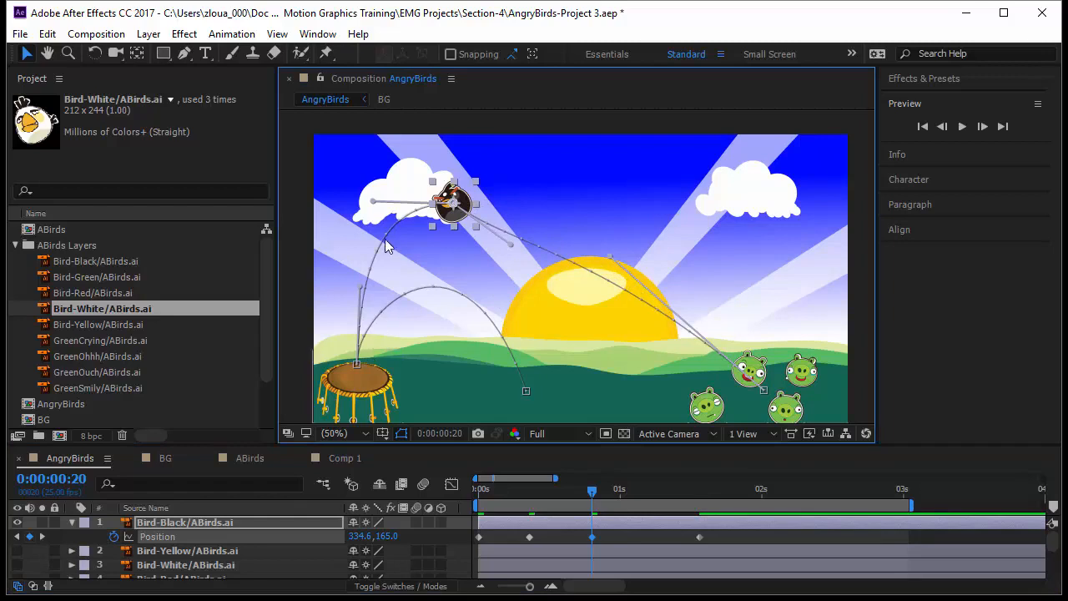
pyautogui.hotkey('ctrl', 'z')
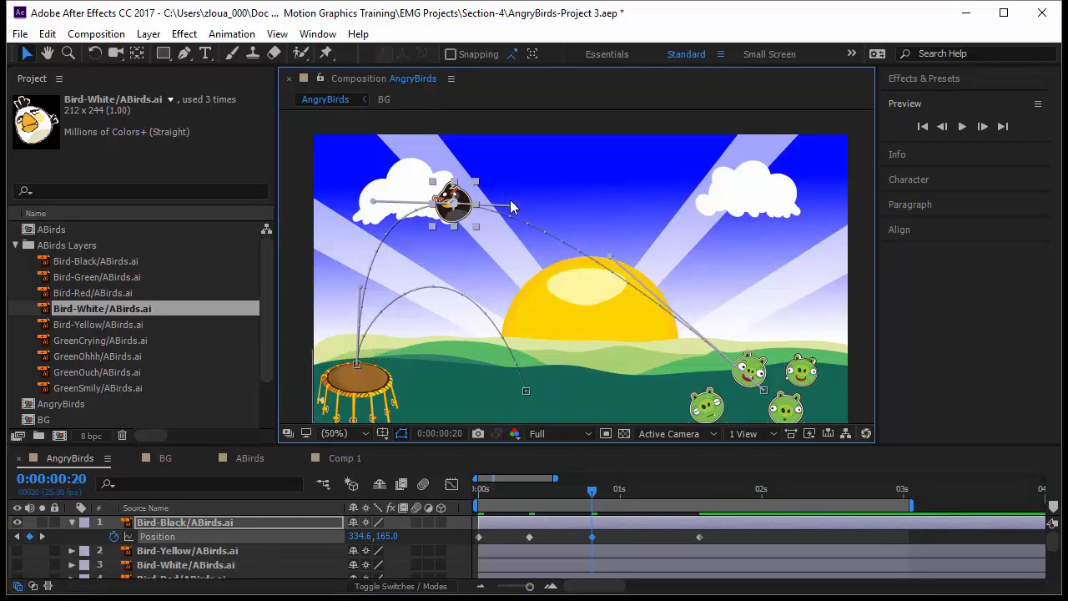
# Raise the peak keyframe to about 310.6, 71.0 and adjust the handles between peak and landing to straighten the dive toward the pigs
pyautogui.moveTo(514, 204); pyautogui.dragTo(675, 336)
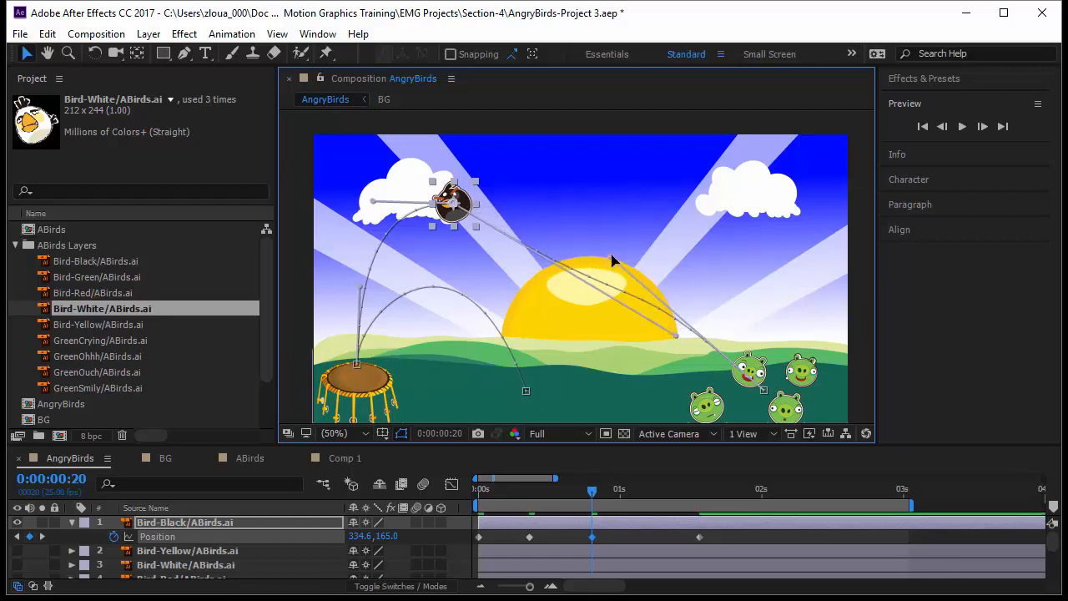
pyautogui.moveTo(595, 267); pyautogui.dragTo(592, 281)
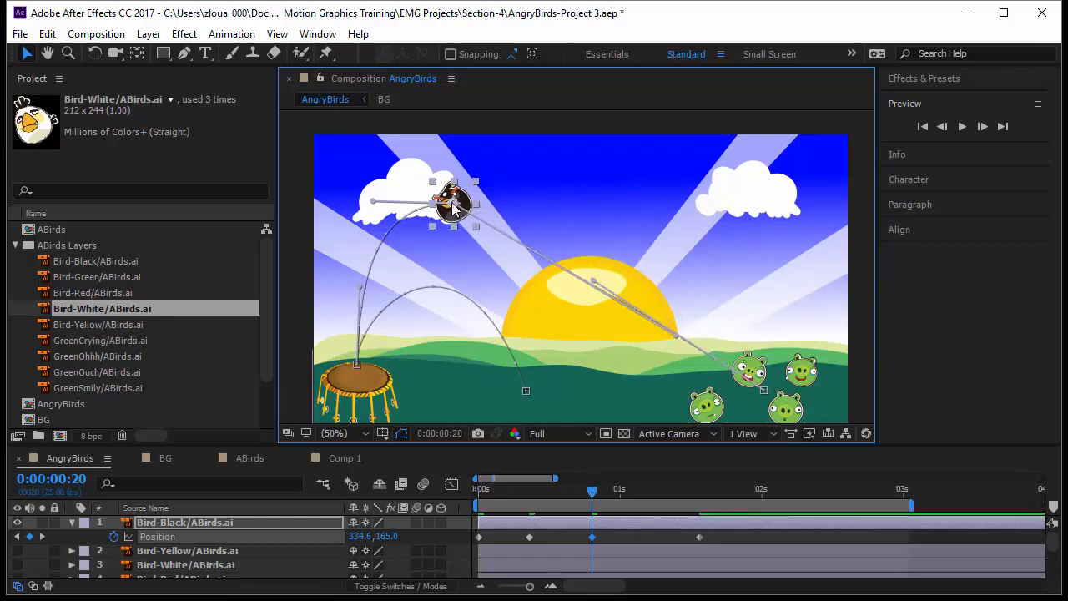
pyautogui.moveTo(453, 204); pyautogui.dragTo(441, 157)
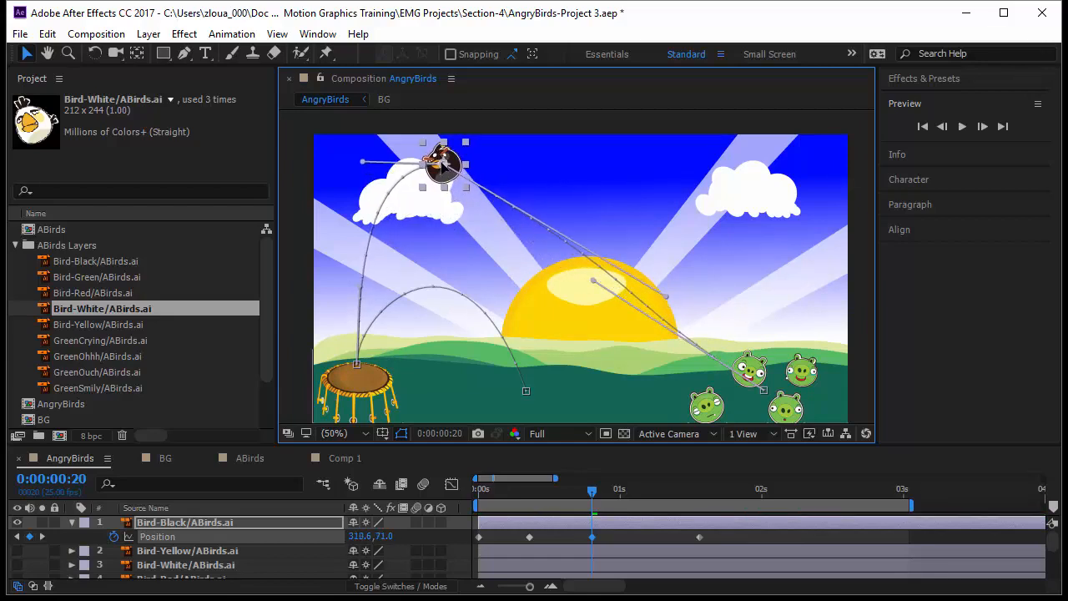
pyautogui.click(763, 390)
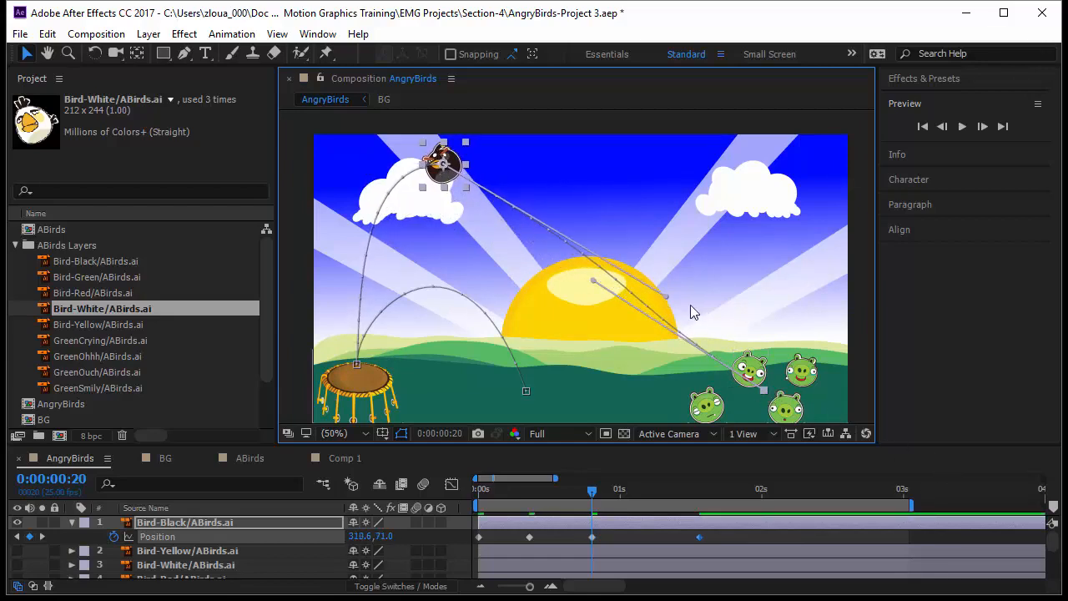
pyautogui.moveTo(666, 297); pyautogui.dragTo(652, 310)
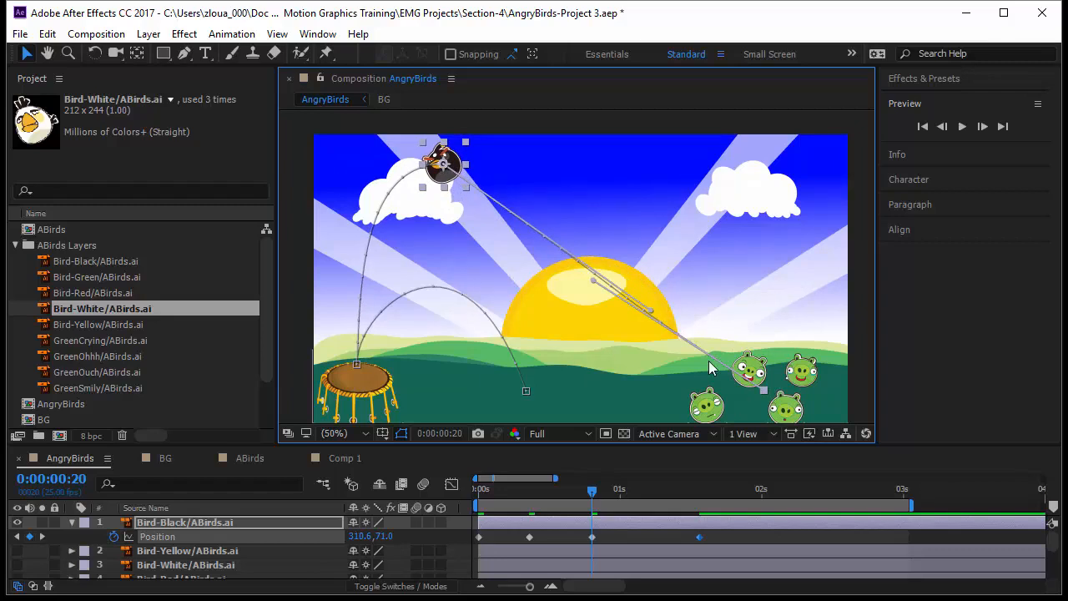
# Shift the bird's starting position left to about 438.9, 620.4 and move the peak and landing keyframes earlier in time
pyautogui.moveTo(526, 393); pyautogui.dragTo(495, 395)
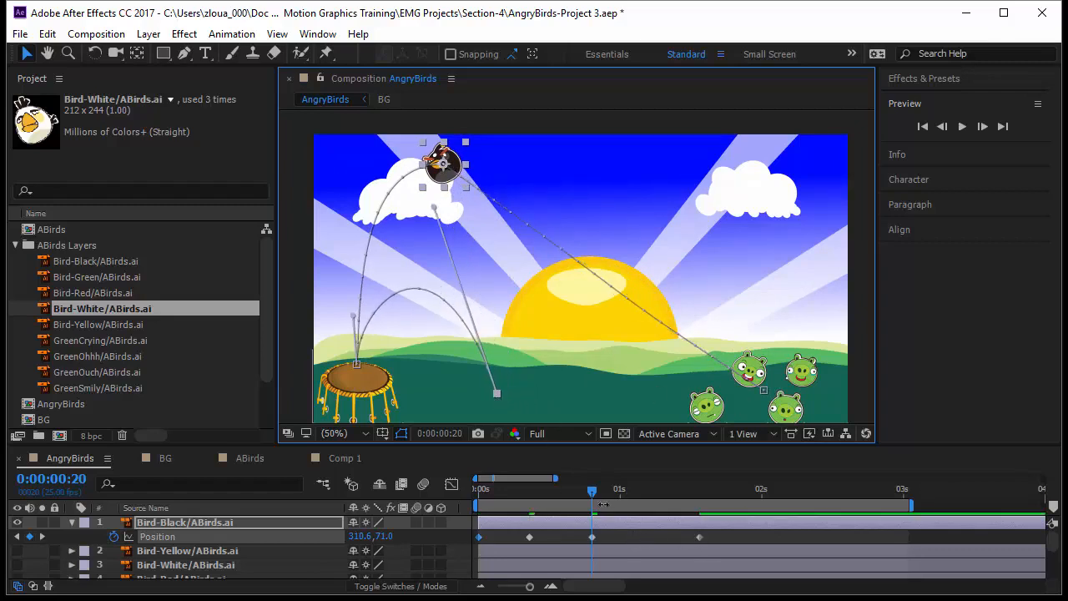
pyautogui.click(592, 540)
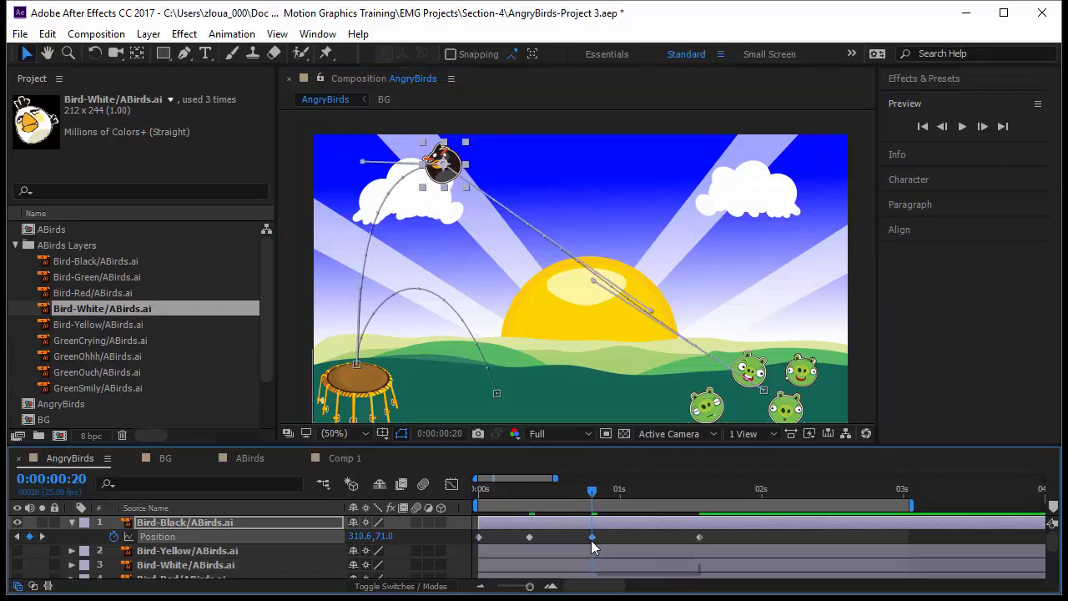
pyautogui.moveTo(592, 495); pyautogui.dragTo(597, 523)
pyautogui.moveTo(702, 537); pyautogui.dragTo(665, 537)
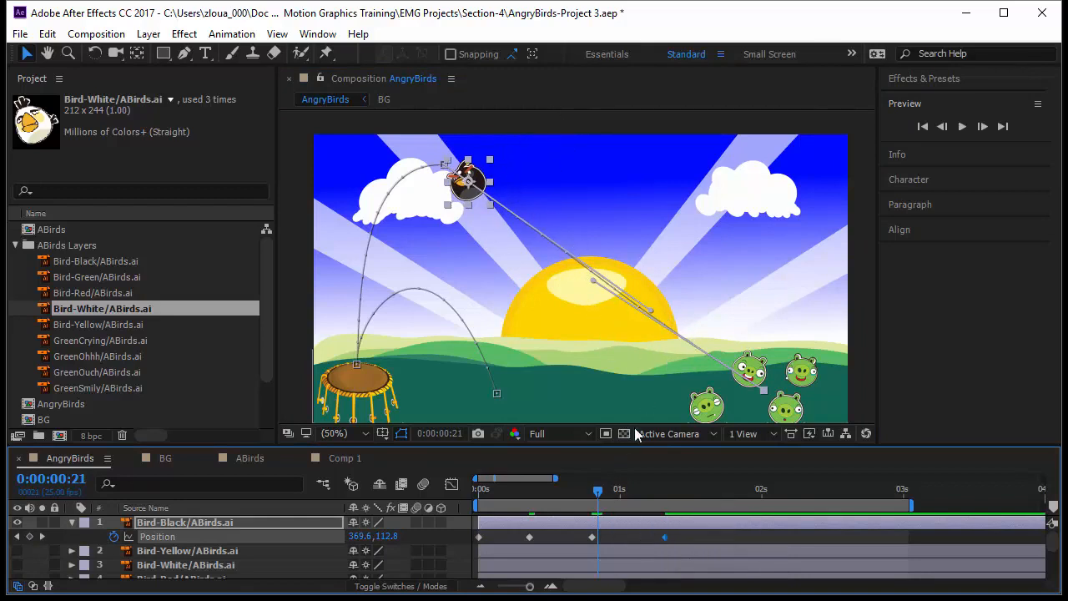
pyautogui.moveTo(594, 496); pyautogui.dragTo(563, 536)
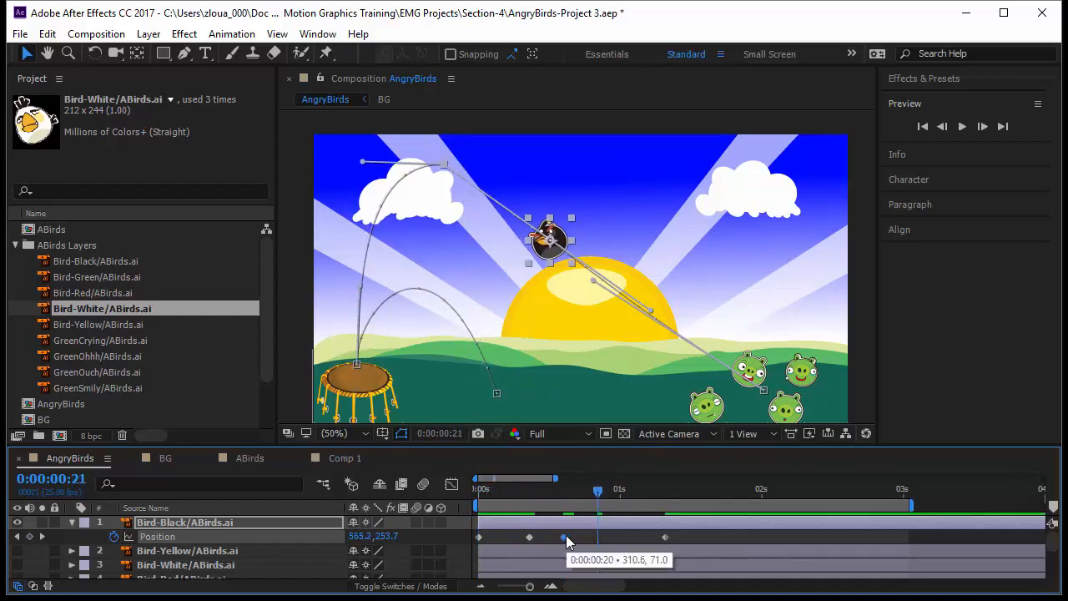
# Play the retimed jump and dive from the first frame to check the speed
pyautogui.moveTo(600, 499); pyautogui.dragTo(447, 514)
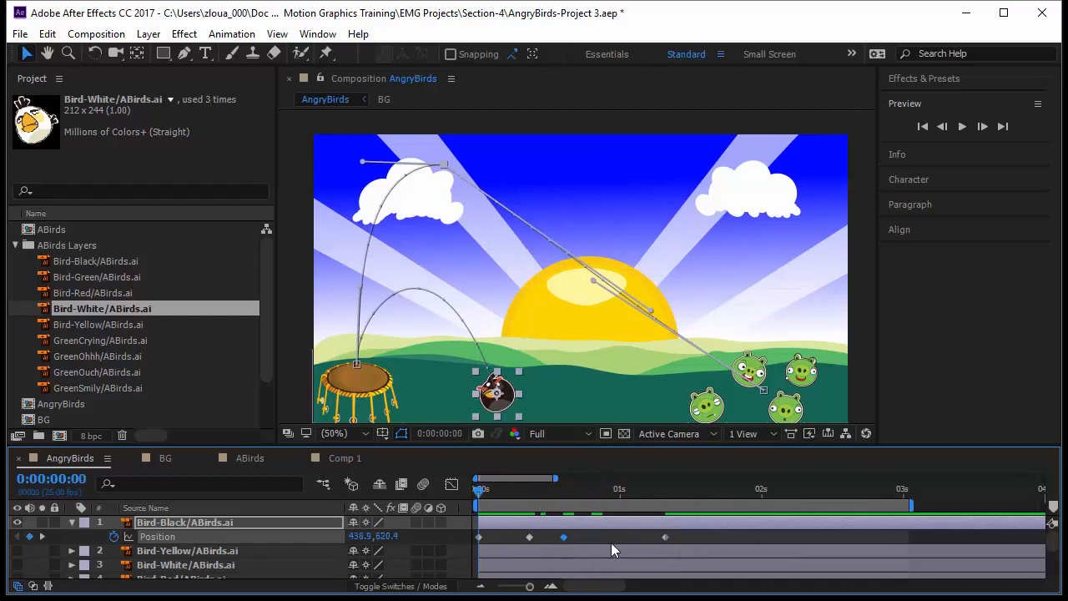
pyautogui.press('space')
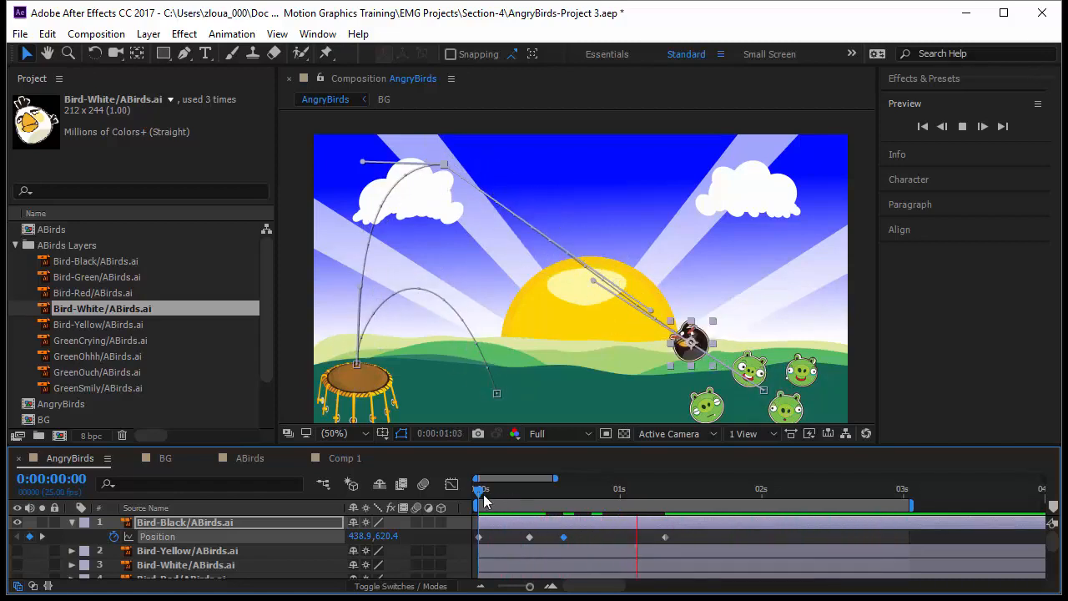
pyautogui.press('space')
# At 0:00:02:08, move the black bird back near its starting spot, at about 410.9, 614.4, to keyframe its return
pyautogui.moveTo(482, 499); pyautogui.dragTo(807, 544)
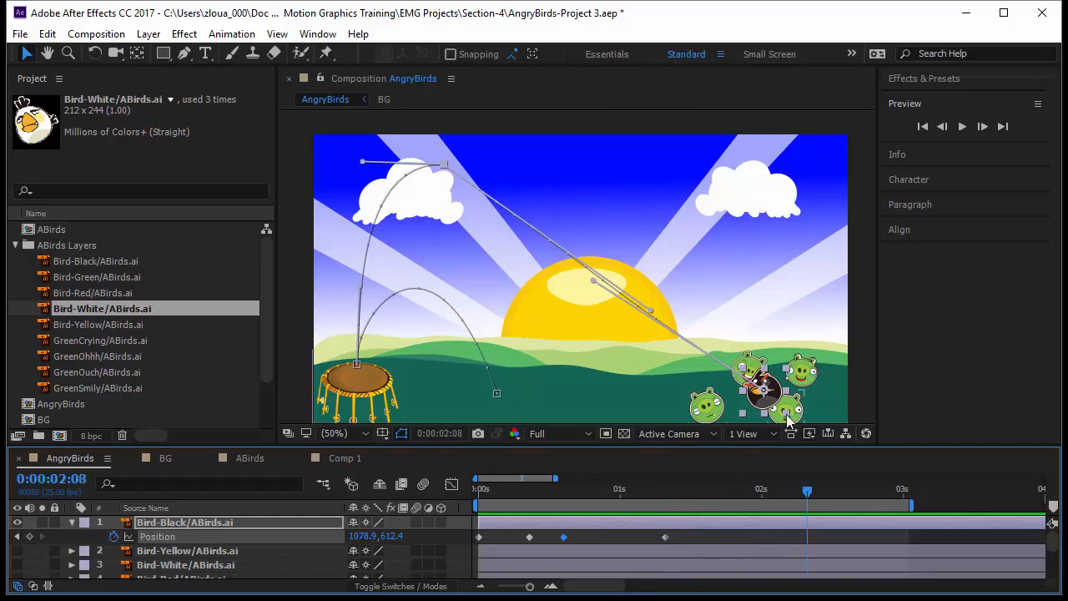
pyautogui.moveTo(751, 388); pyautogui.dragTo(470, 389)
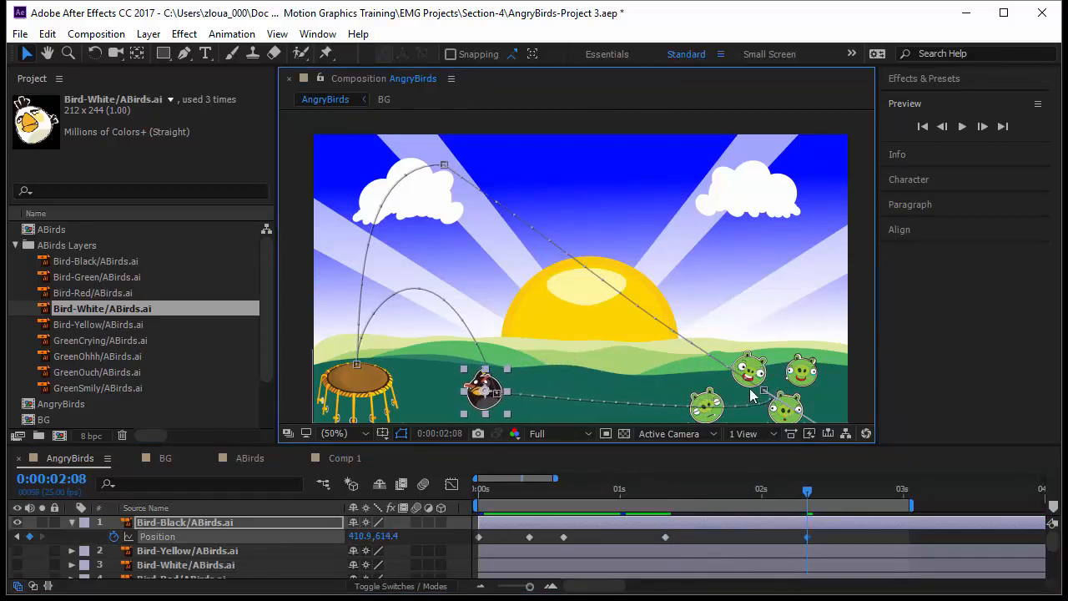
# Set the landing keyframe's spatial interpolation to Bezier and play the animation from the first frame
pyautogui.click(764, 390)
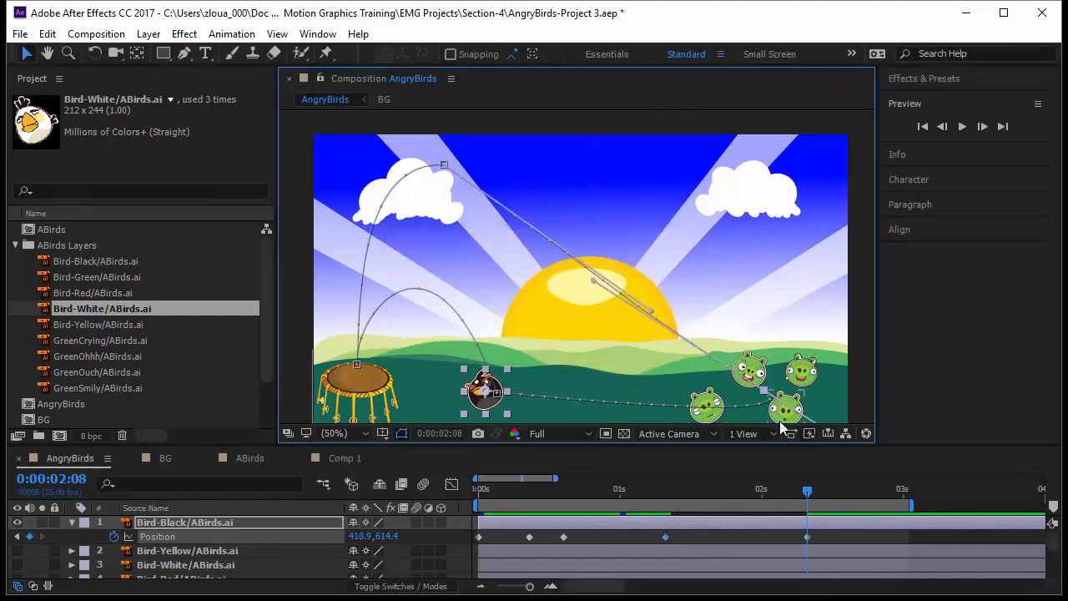
pyautogui.press('Home')
pyautogui.rightClick(765, 390)
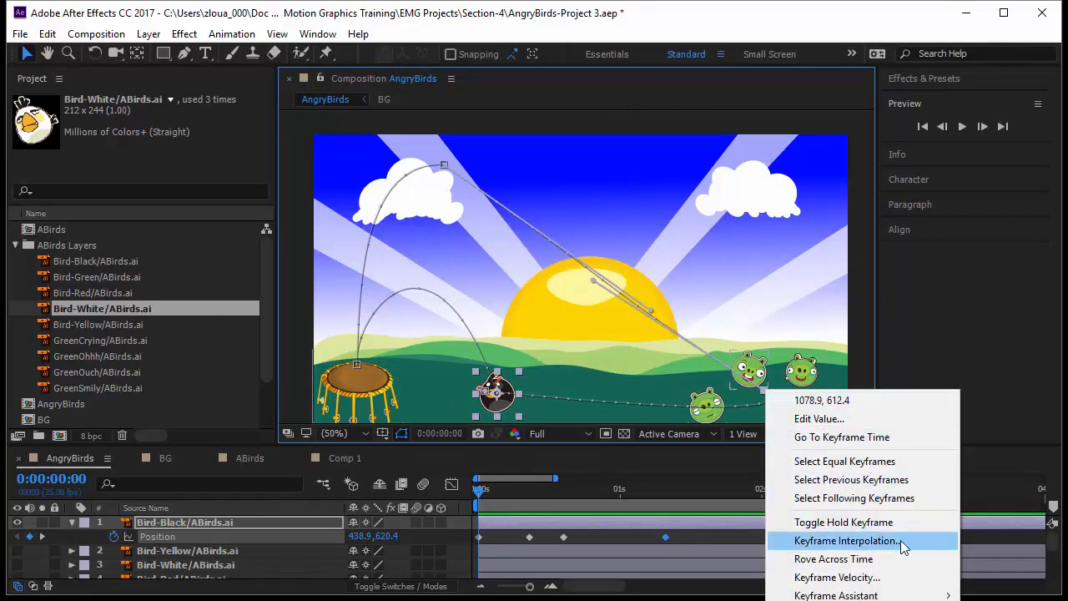
pyautogui.click(900, 540)
pyautogui.click(260, 229)
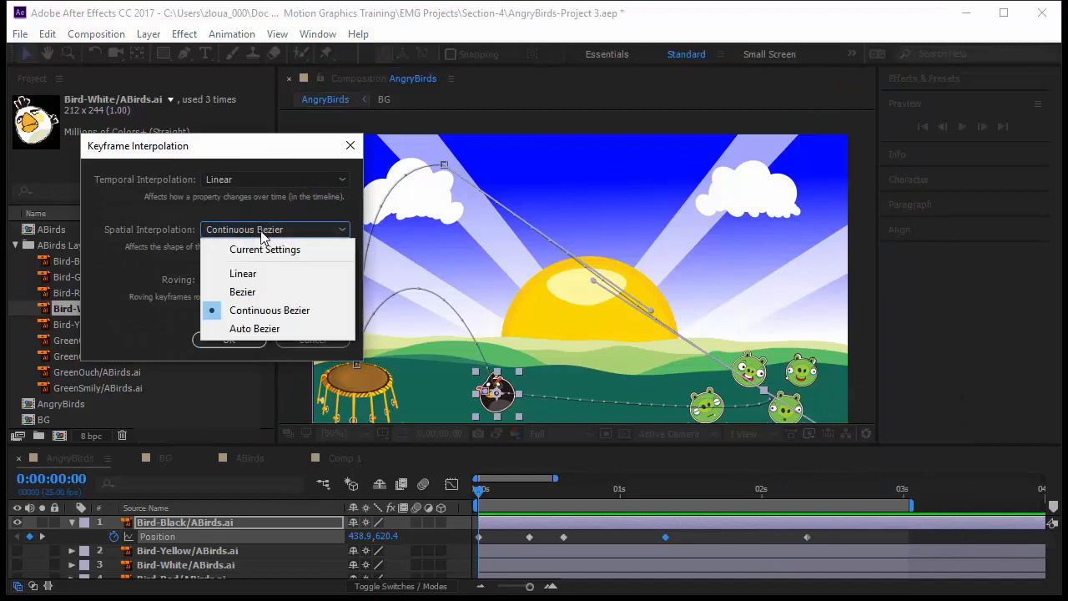
pyautogui.click(243, 291)
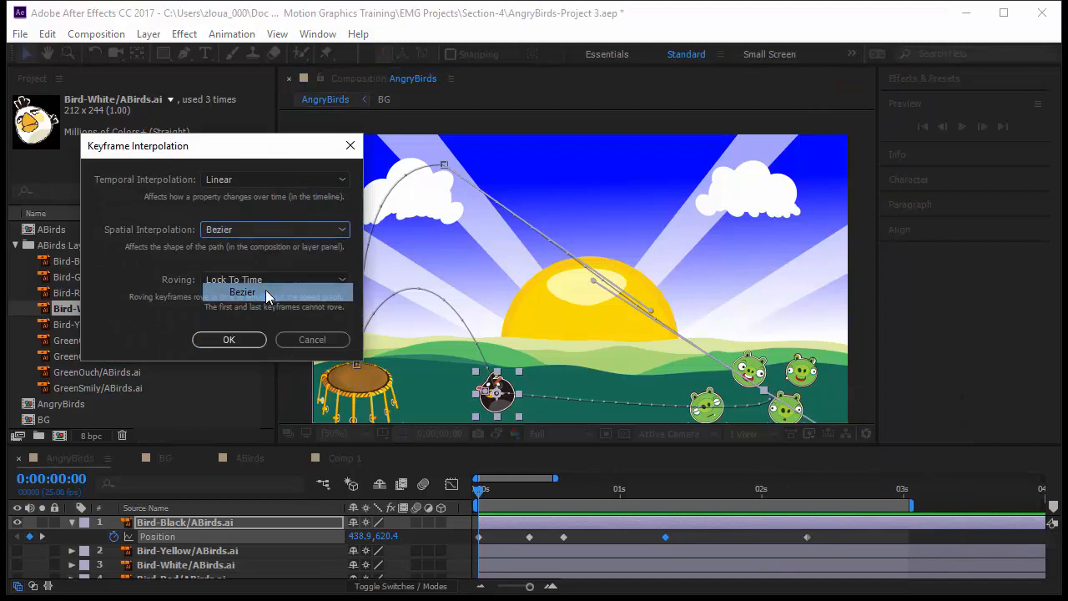
pyautogui.click(250, 339)
pyautogui.press('space')
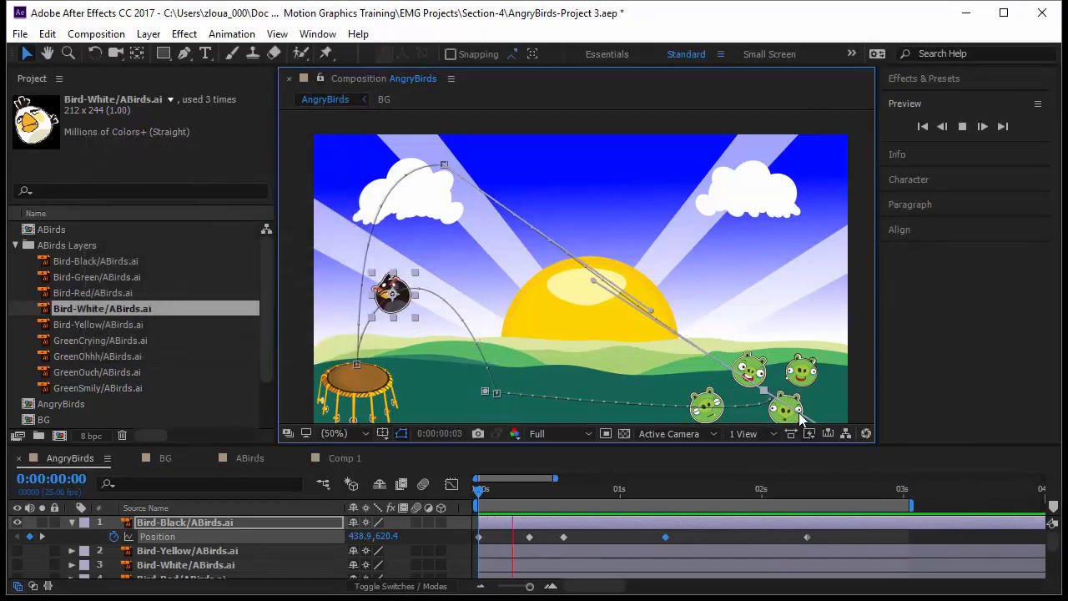
pyautogui.press('space')
# Pull the landing keyframe's outgoing handle up toward the bird to arch the return path, and nudge that keyframe slightly down
pyautogui.press('space')
pyautogui.moveTo(773, 376); pyautogui.dragTo(724, 307)
pyautogui.moveTo(774, 353); pyautogui.dragTo(543, 302)
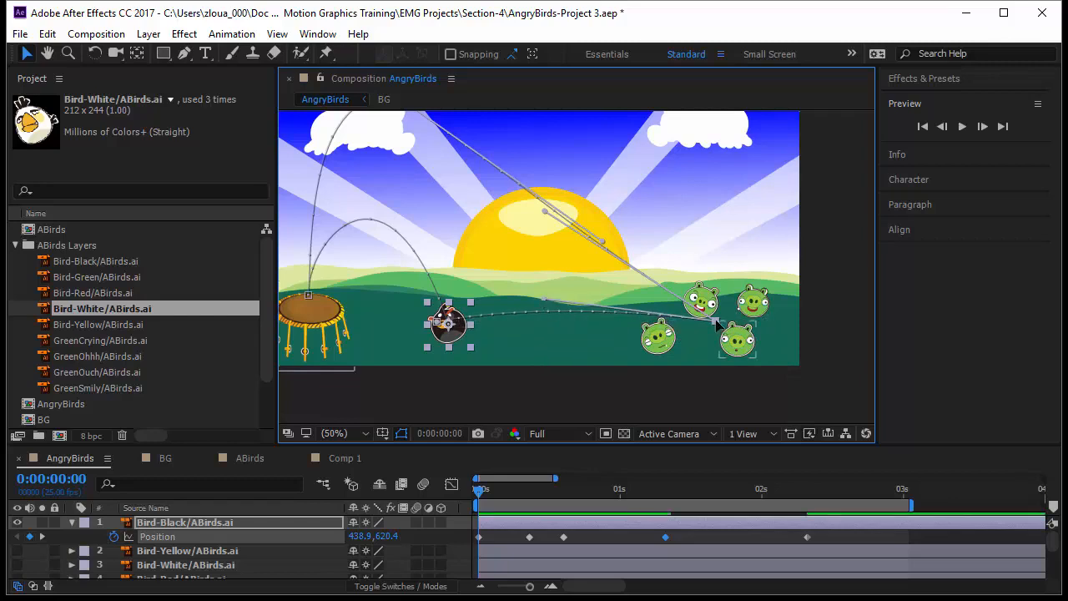
pyautogui.moveTo(715, 321); pyautogui.dragTo(712, 326)
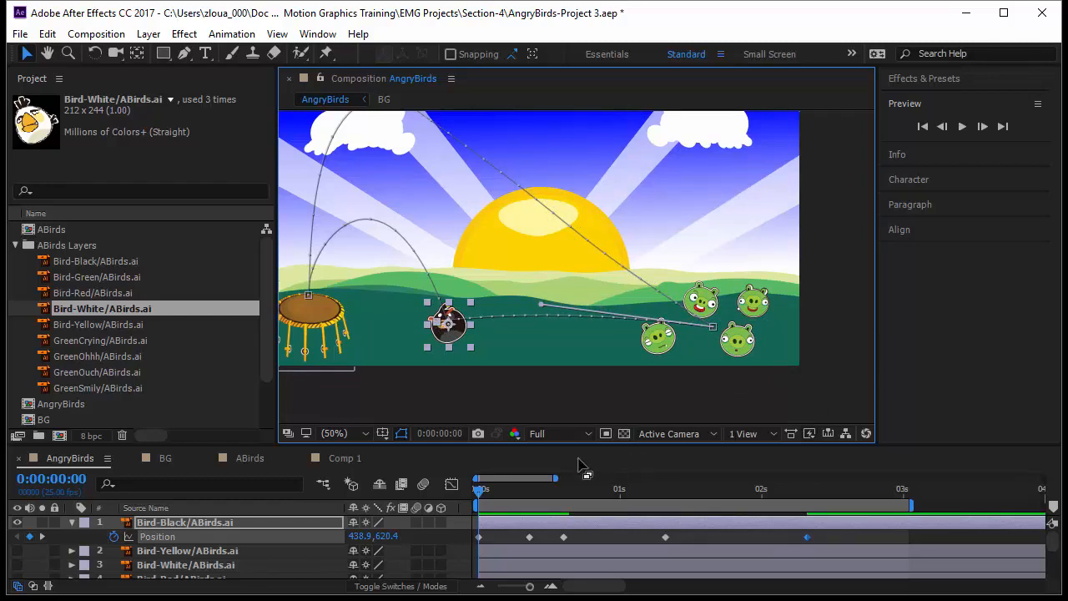
# Play the complete animation, including the bird's return from the pigs, and go back to the first frame
pyautogui.click(346, 430)
pyautogui.click(398, 131)
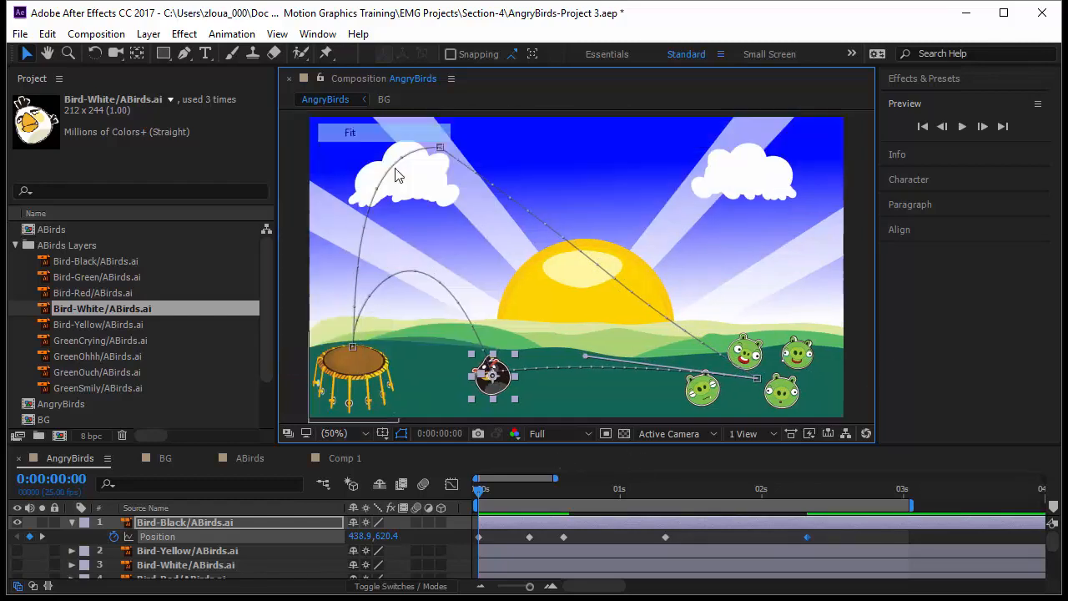
pyautogui.press('space')
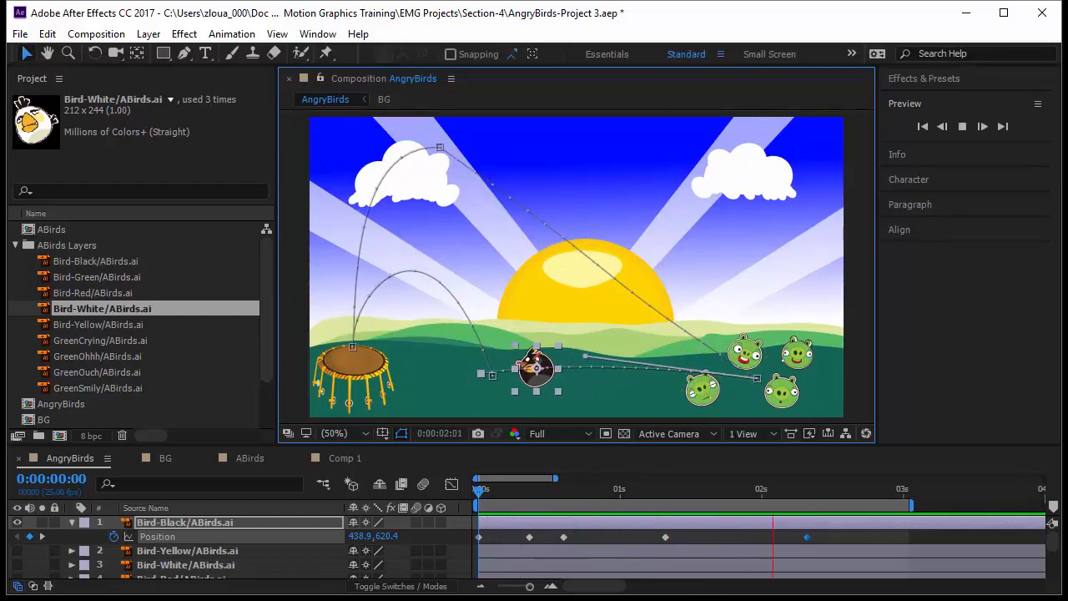
pyautogui.click(479, 498)
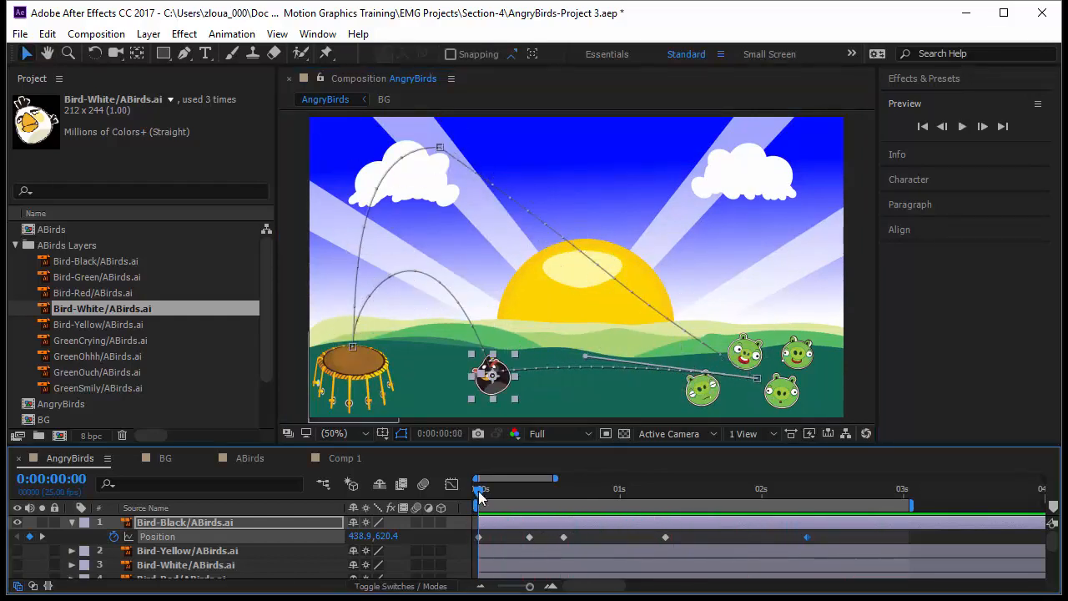
# Reveal the black bird layer's Rotation alongside Position and start keyframing Rotation at the first frame
pyautogui.click(188, 523)
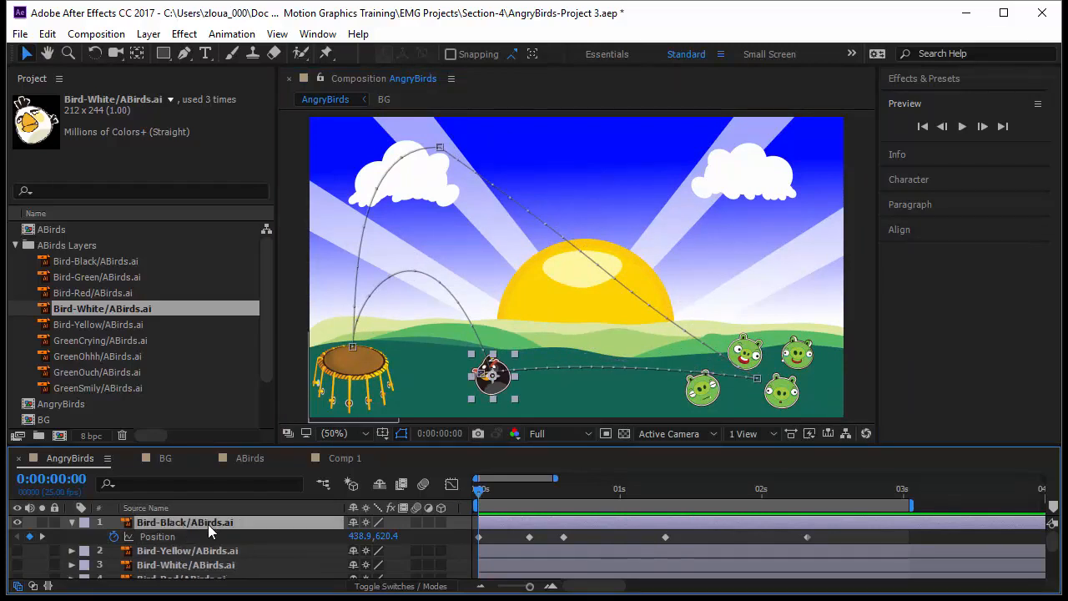
pyautogui.hotkey('shift', 'r')
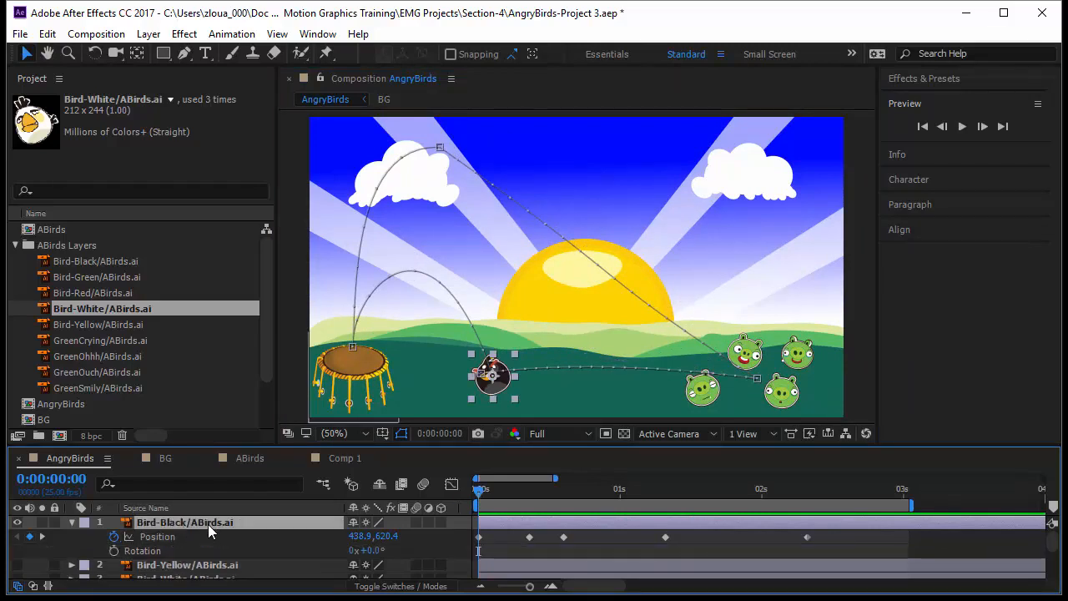
pyautogui.click(114, 551)
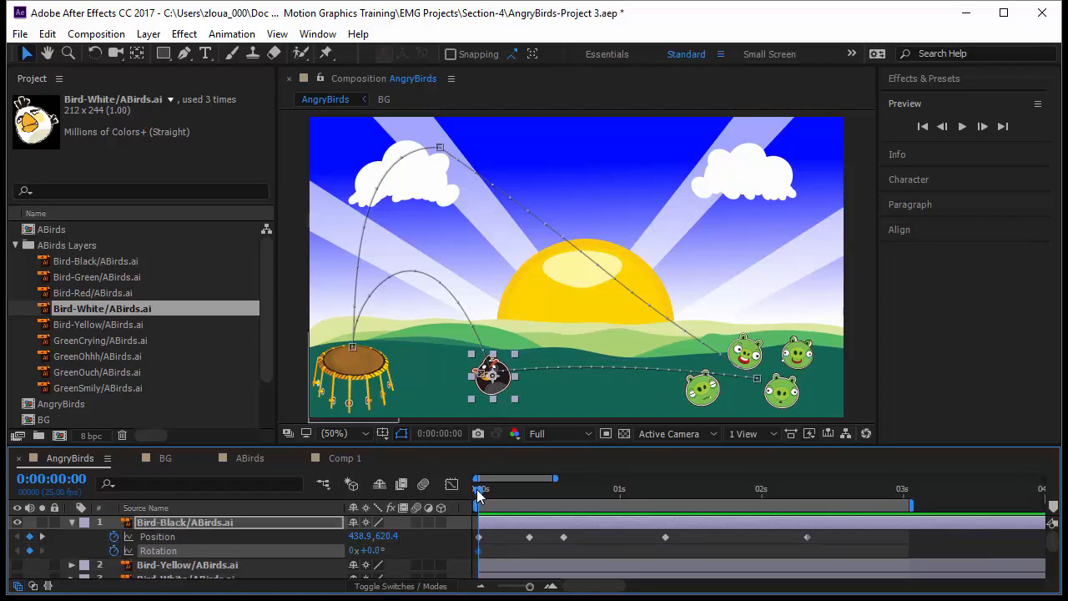
# At 0:00:00:09, where the black bird lands on the drum, set its Rotation to 1 full revolution
pyautogui.moveTo(478, 495); pyautogui.dragTo(515, 503)
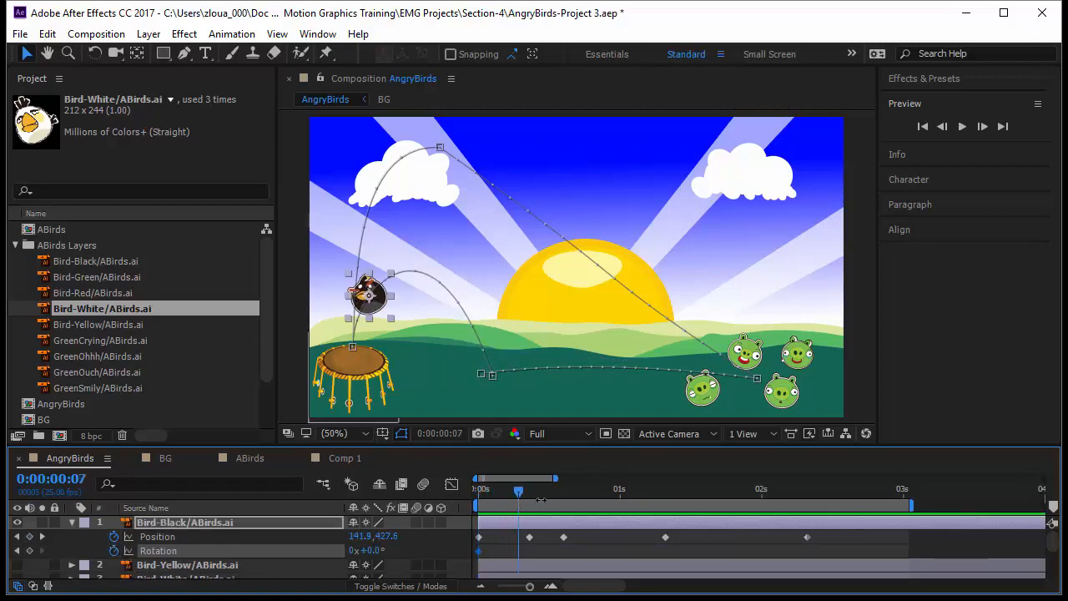
pyautogui.press('k')
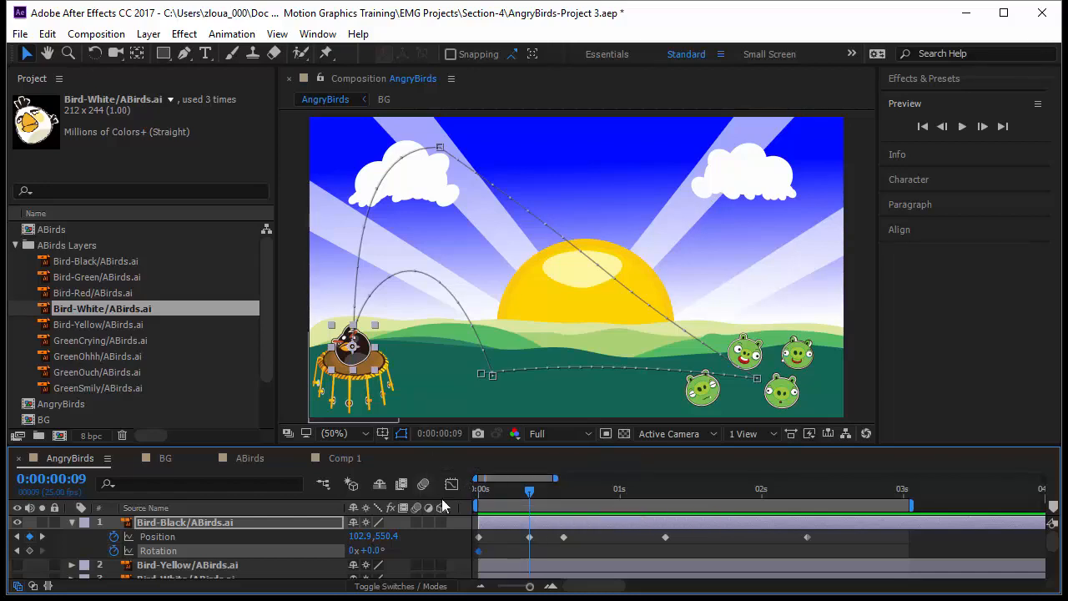
pyautogui.click(348, 554)
pyautogui.click(353, 551)
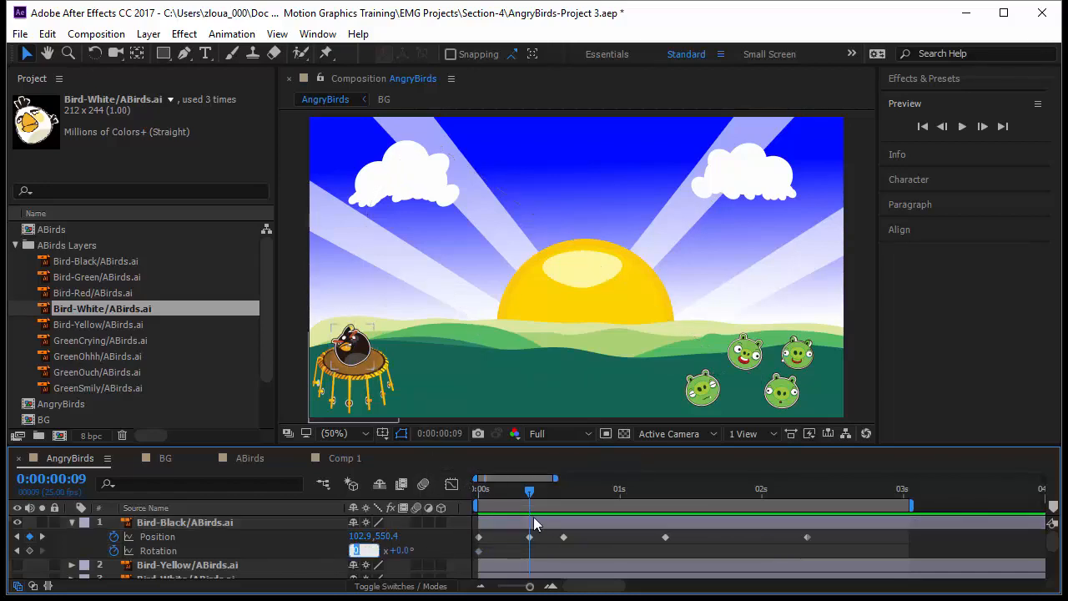
pyautogui.write('1')
pyautogui.press('Return')
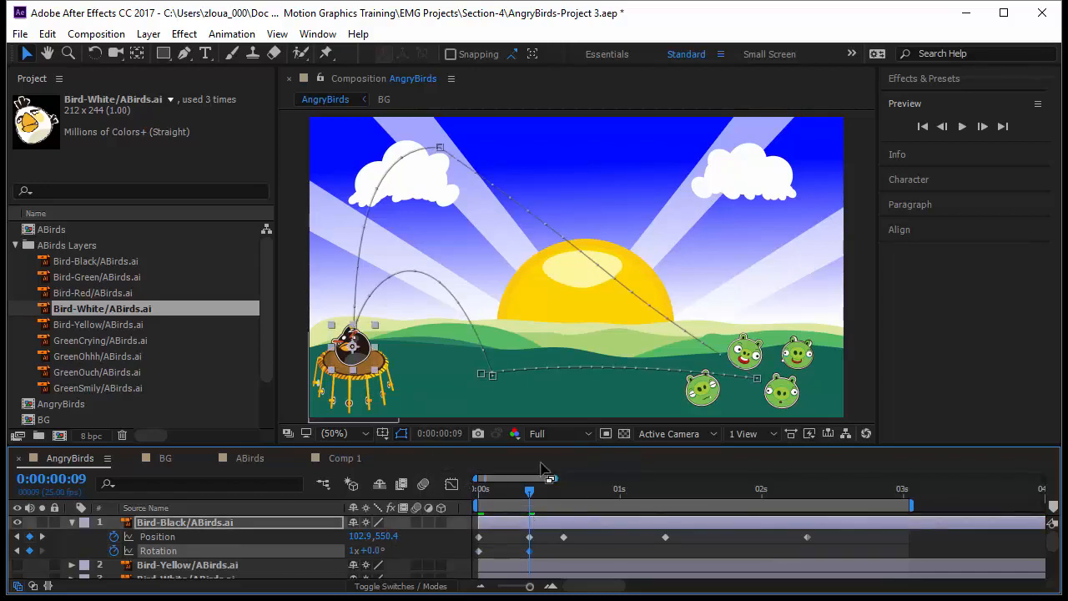
# At 0:00:00:15, the top of the black bird's high bounce, set its Rotation to 3 full revolutions
pyautogui.moveTo(530, 492); pyautogui.dragTo(563, 537)
pyautogui.click(353, 550)
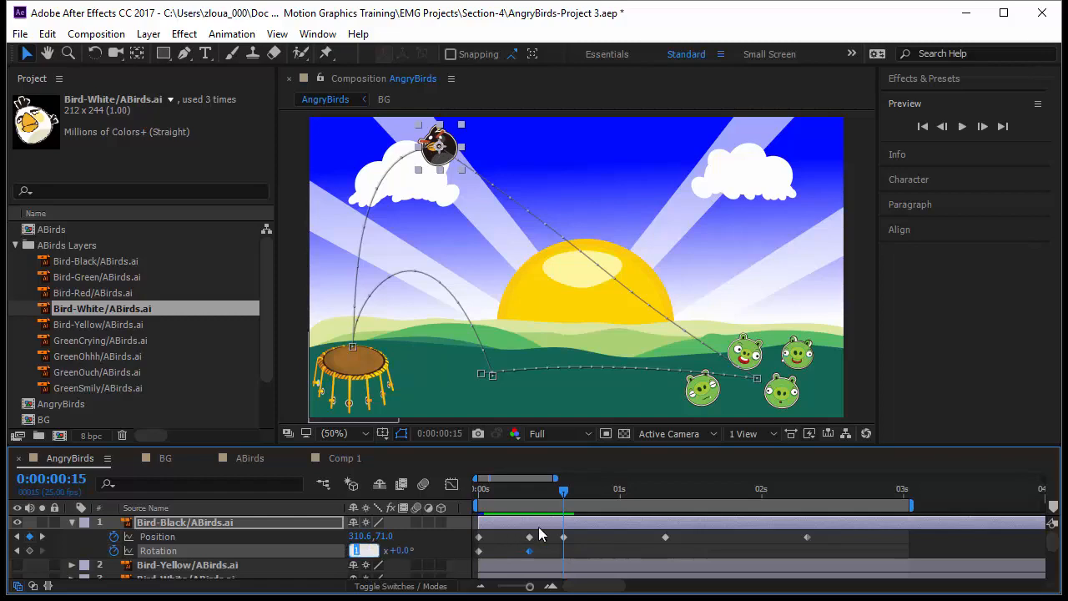
pyautogui.press('Return')
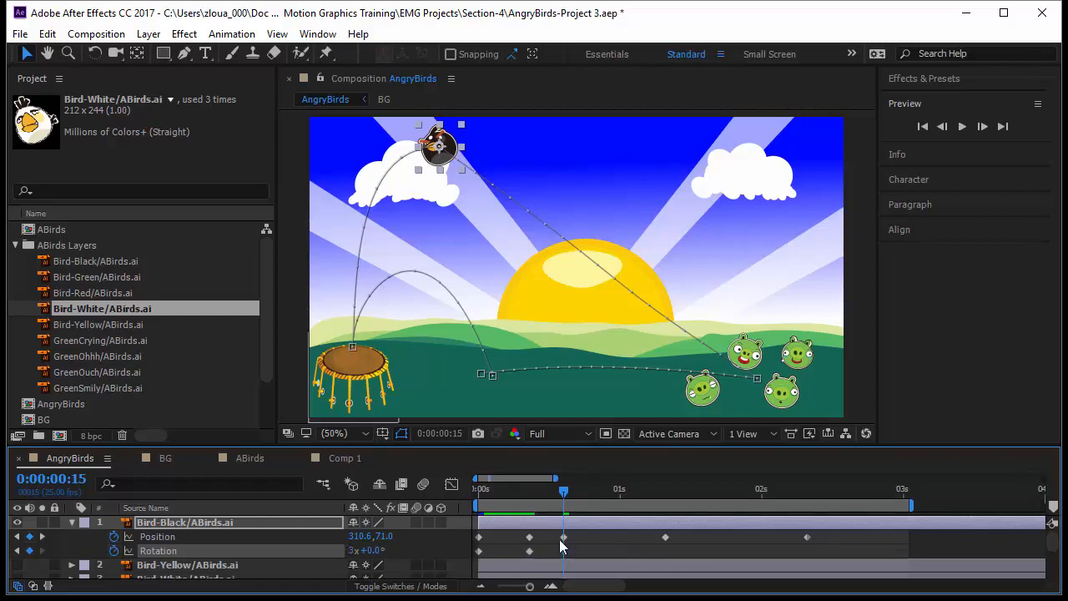
# At 0:00:01:08, where the black bird hits the pigs, increase its Rotation by 3 revolutions to 6
pyautogui.moveTo(565, 493); pyautogui.dragTo(667, 555)
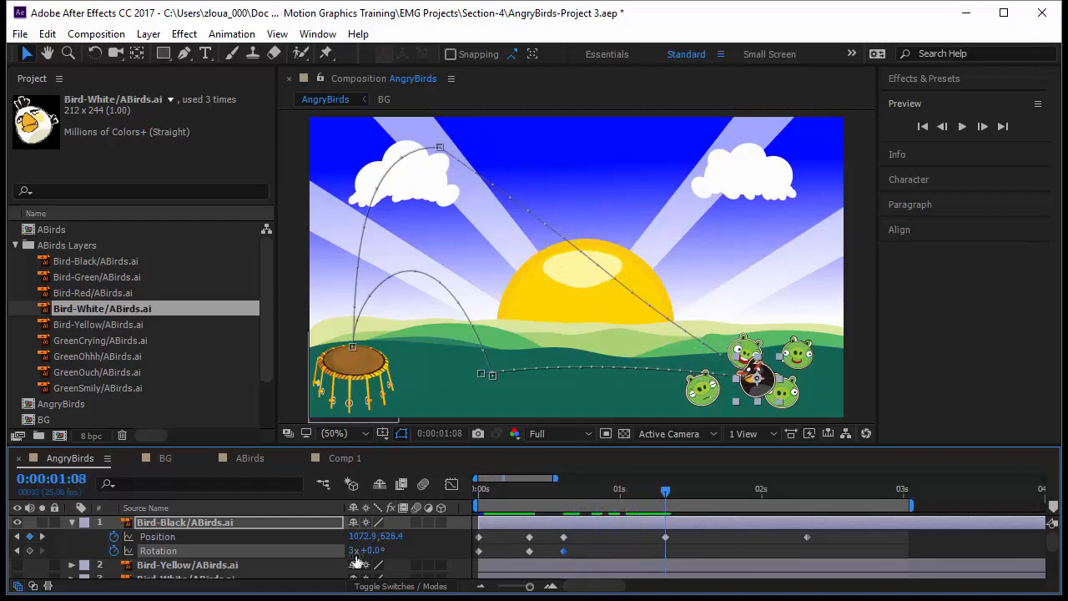
pyautogui.click(352, 550)
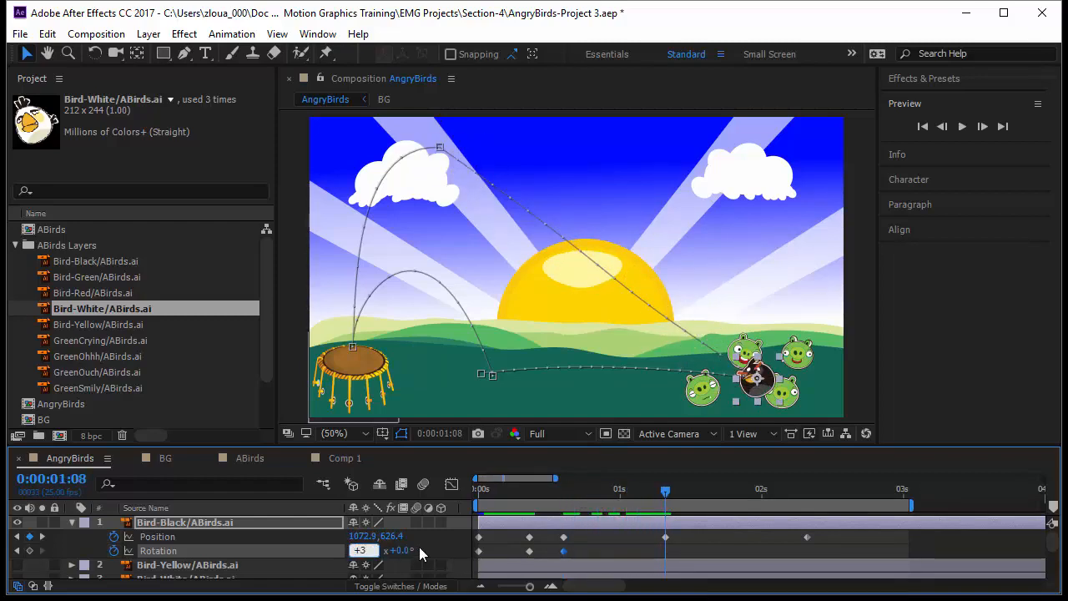
pyautogui.press('Return')
# At 0:00:02:08, add a Rotation keyframe for the black bird's return and set it to -1 revolution
pyautogui.moveTo(659, 494); pyautogui.dragTo(797, 525)
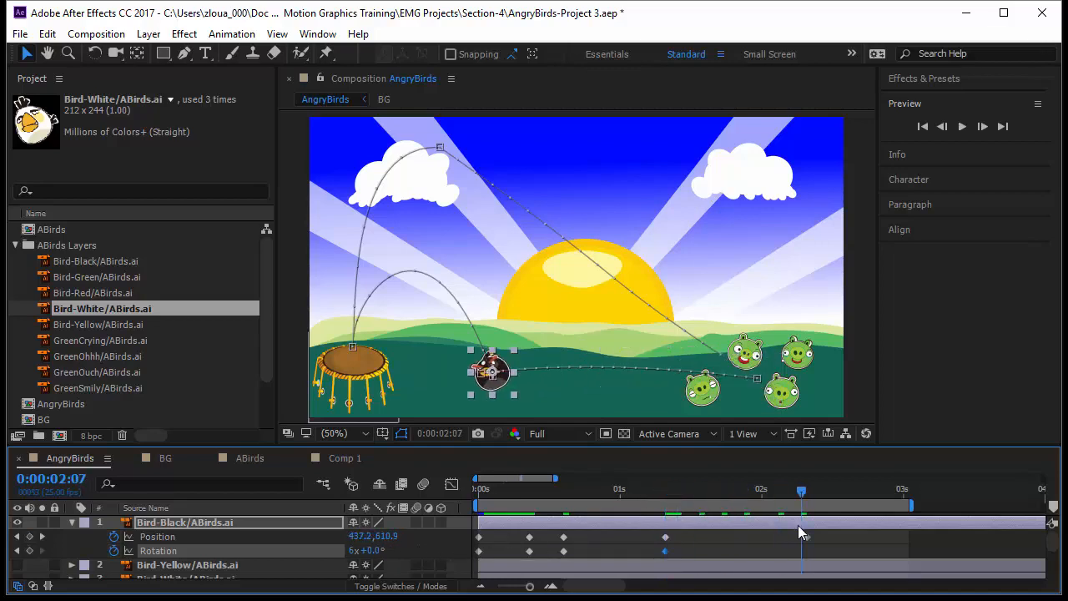
pyautogui.click(30, 551)
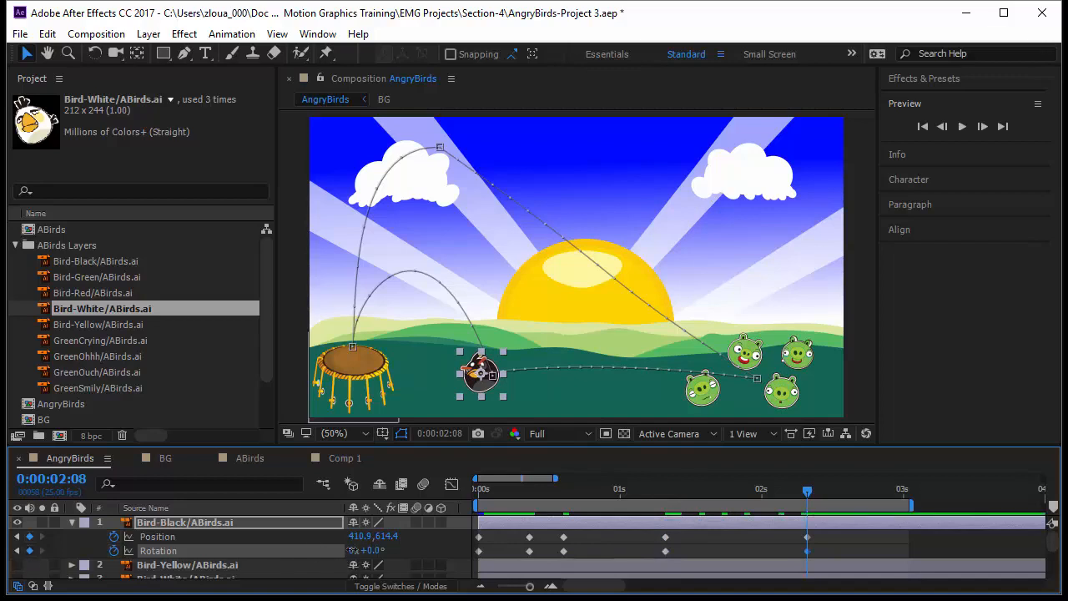
pyautogui.click(370, 549)
pyautogui.write('-1')
pyautogui.press('Return')
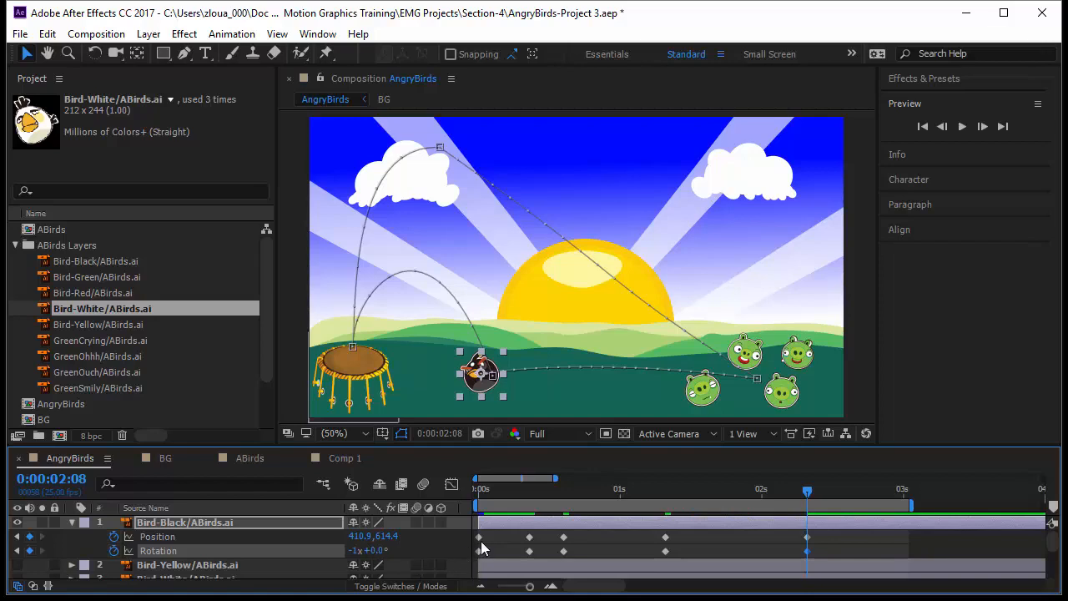
# Play the spinning bird animation from the first frame with all layers deselected
pyautogui.moveTo(807, 491); pyautogui.dragTo(539, 522)
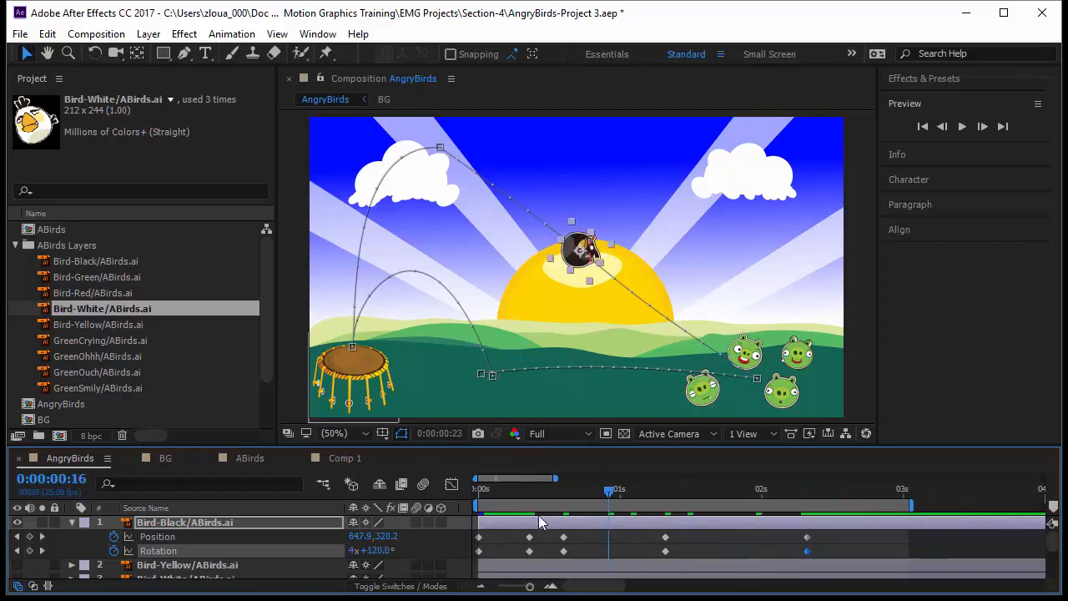
pyautogui.press('Home')
pyautogui.press('space')
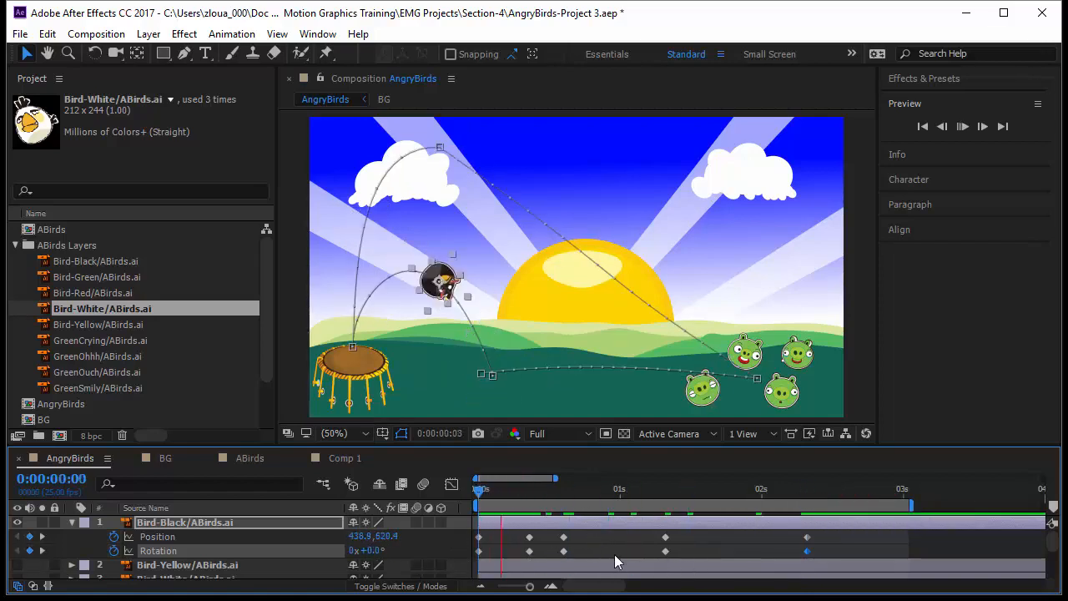
pyautogui.click(709, 550)
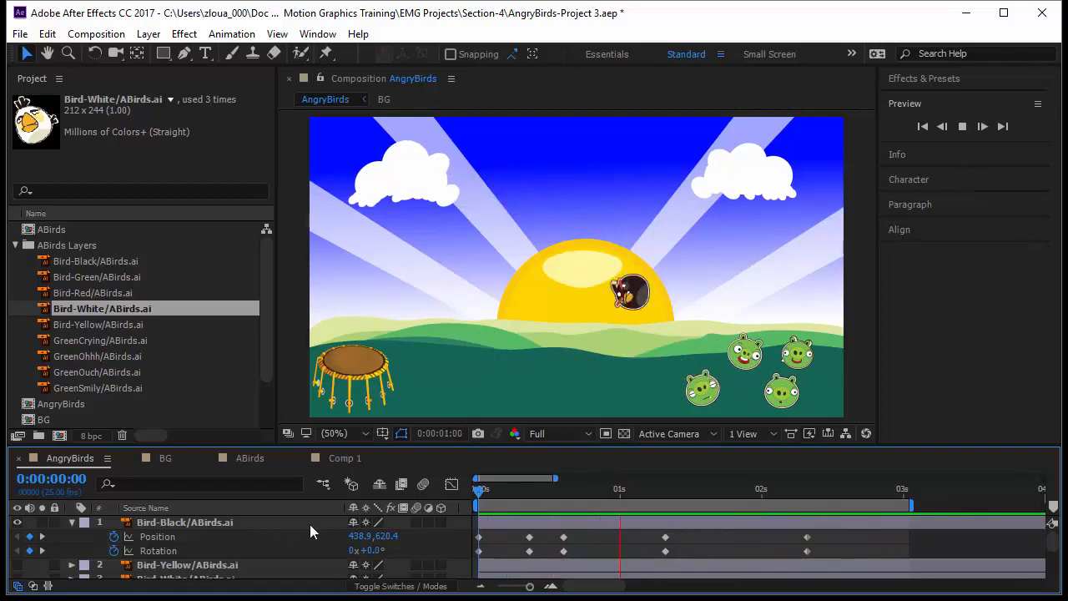
pyautogui.press('space')
# At 0:00:01:08, start Position keyframes for all four green pig layers, GreenCrying through GreenSmily, enlarging the timeline to reach them
pyautogui.click(183, 536)
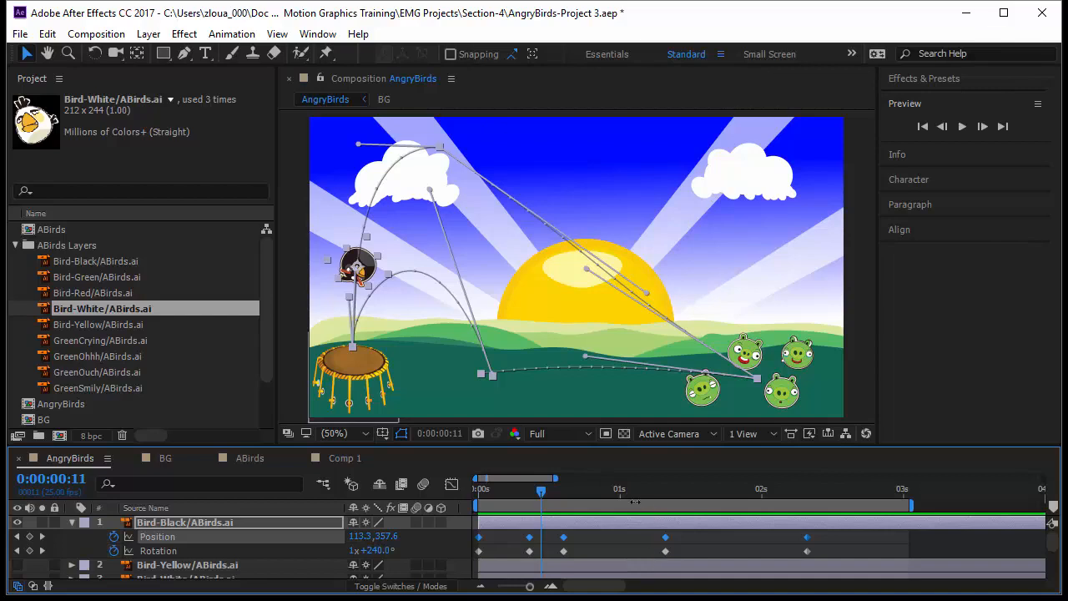
pyautogui.moveTo(534, 495); pyautogui.dragTo(665, 519)
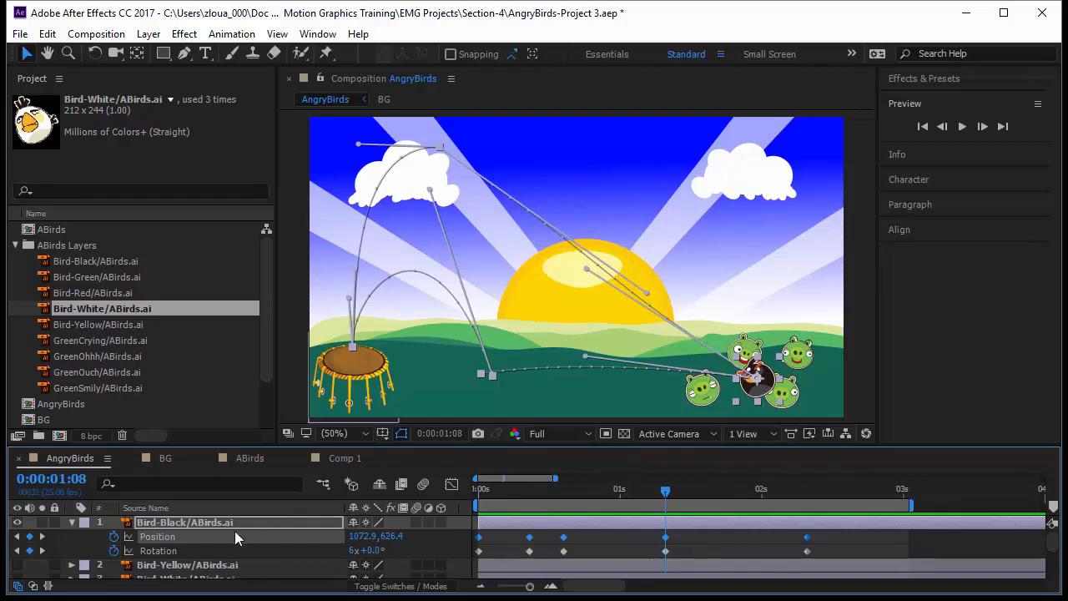
pyautogui.moveTo(149, 448); pyautogui.dragTo(146, 398)
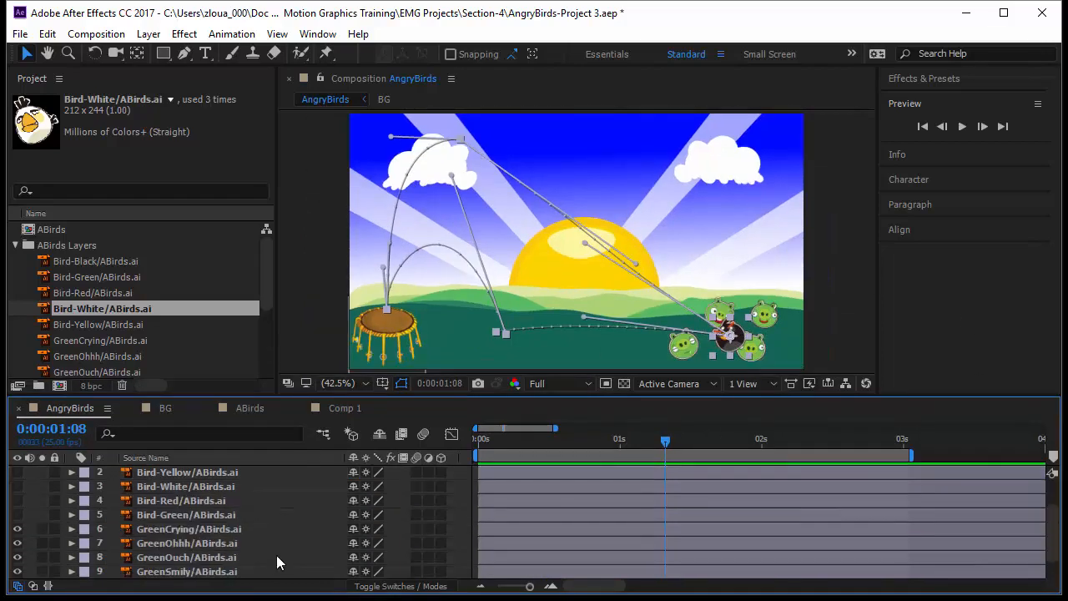
pyautogui.click(235, 539)
pyautogui.click(246, 530)
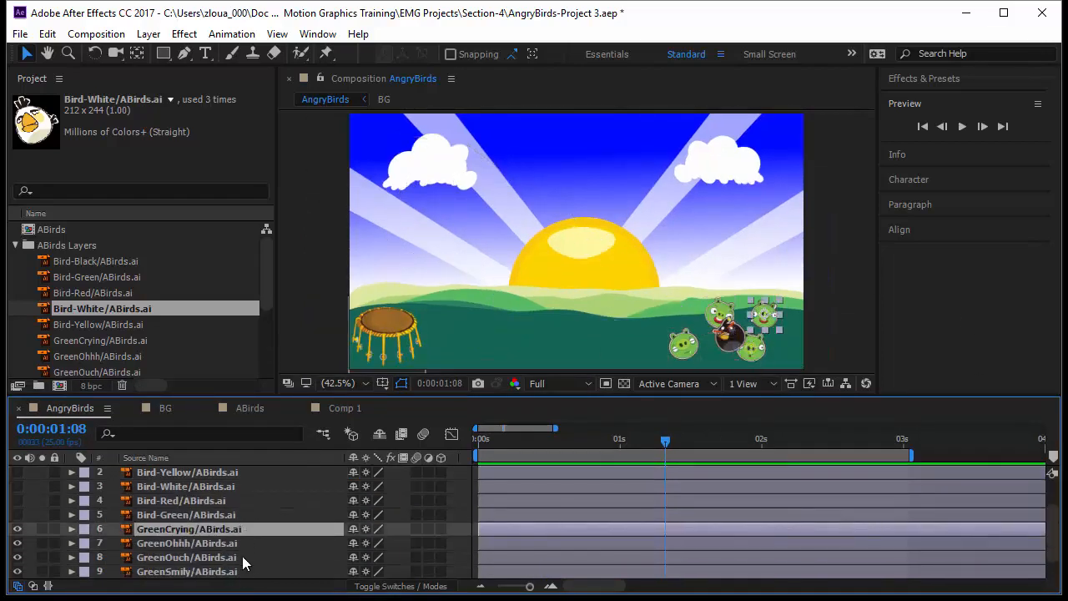
pyautogui.keyDown('shift'); pyautogui.click(247, 572); pyautogui.keyUp('shift')
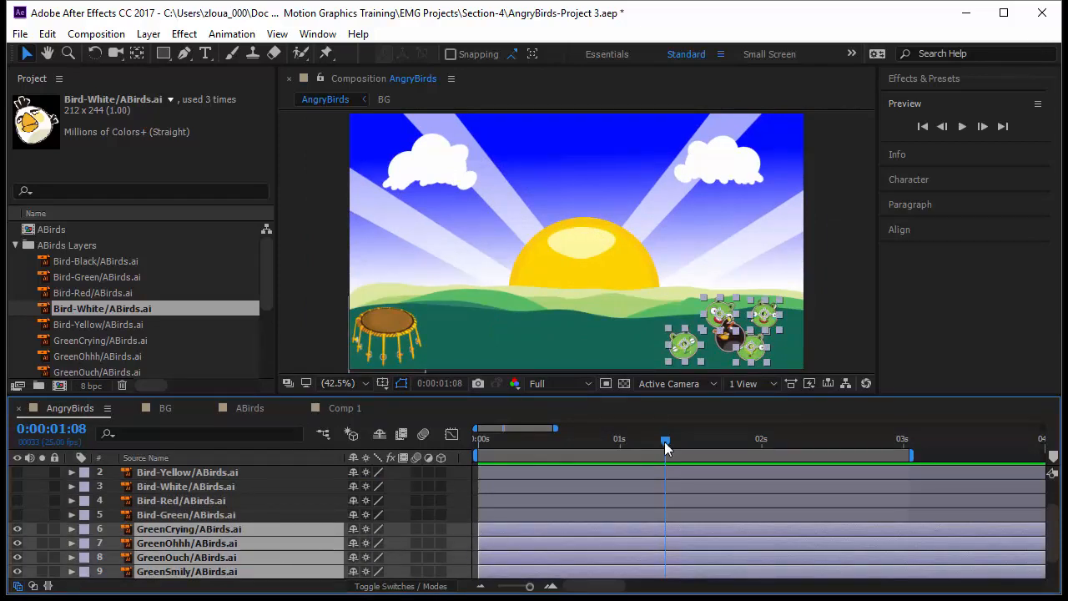
pyautogui.scroll(1, 665, 480)
pyautogui.scroll(-1, 665, 484)
pyautogui.scroll(1, 665, 488)
pyautogui.scroll(-2, 665, 497)
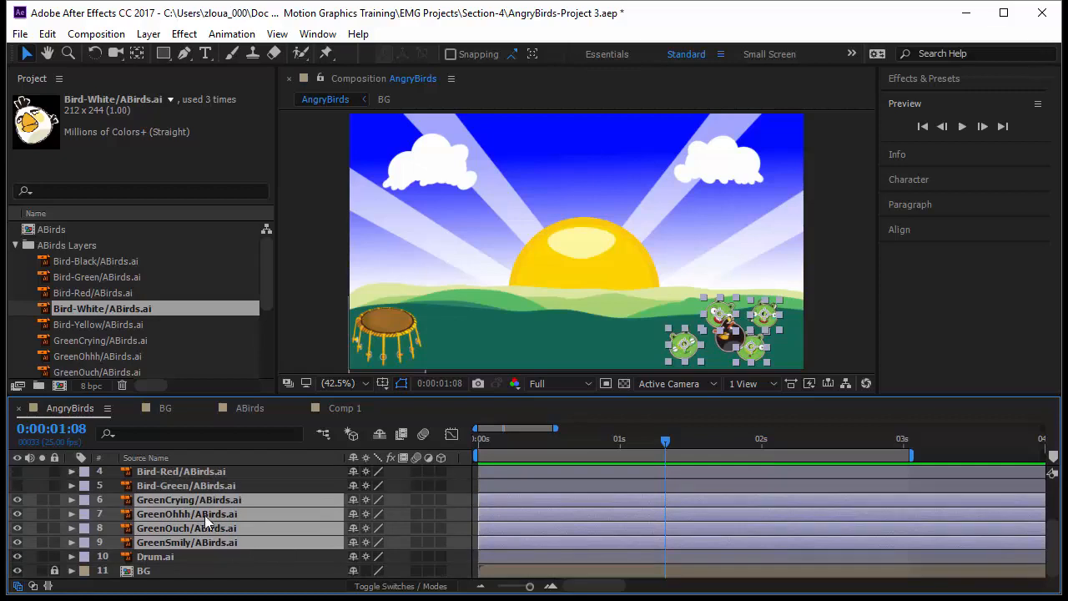
pyautogui.press('p')
pyautogui.click(114, 513)
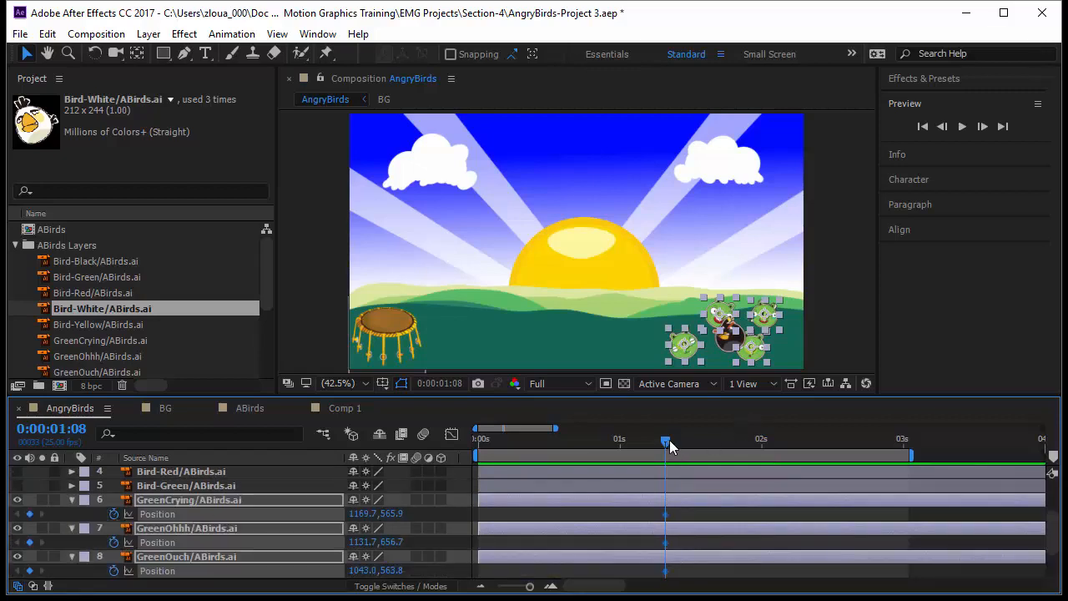
# At 0:00:01:10, scatter the pigs: two up toward the sun, GreenCrying to about 1226.2, 448.2 and GreenOhhh to about 1221.1, 654.3
pyautogui.moveTo(669, 440); pyautogui.dragTo(675, 446)
pyautogui.click(597, 518)
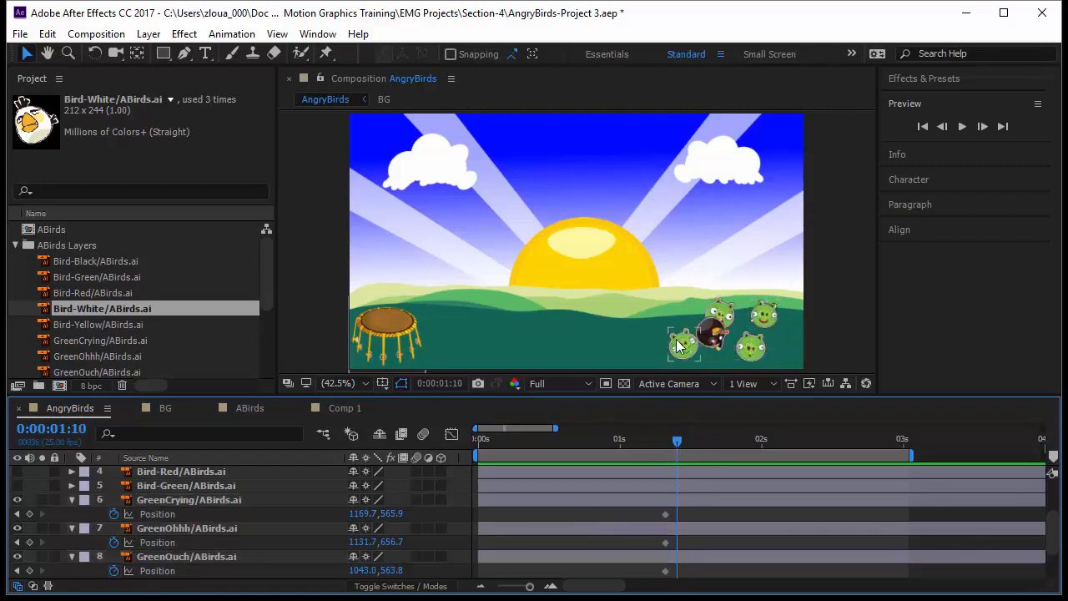
pyautogui.click(680, 347)
pyautogui.moveTo(684, 347); pyautogui.dragTo(683, 227)
pyautogui.click(725, 317)
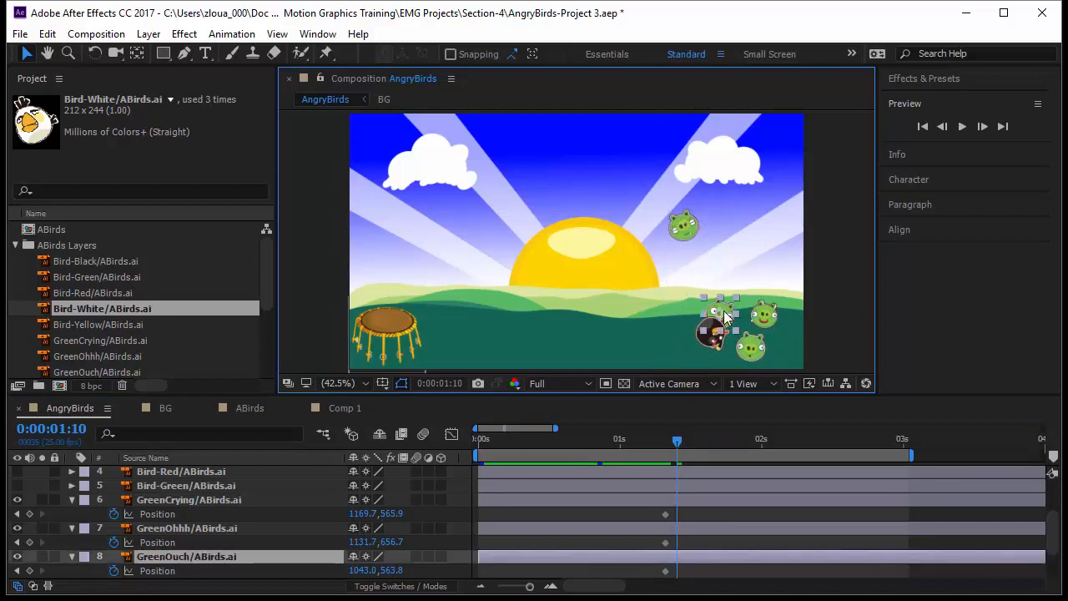
pyautogui.moveTo(722, 318); pyautogui.dragTo(685, 293)
pyautogui.moveTo(674, 316); pyautogui.dragTo(652, 256)
pyautogui.moveTo(763, 316); pyautogui.dragTo(783, 273)
pyautogui.moveTo(748, 358); pyautogui.dragTo(762, 354)
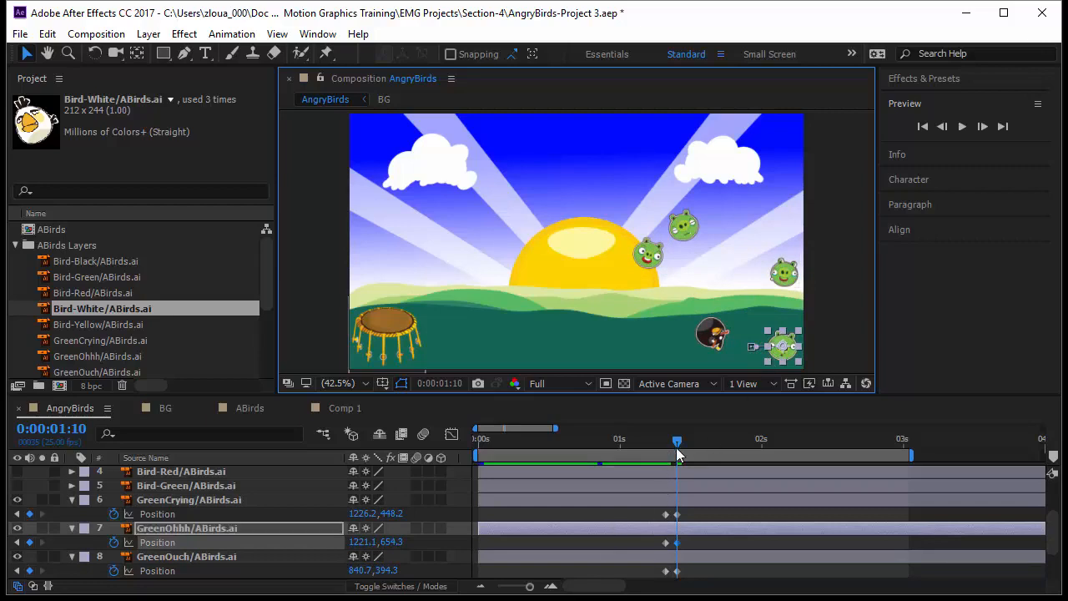
# At 0:00:01:13, drop the scattered pigs back onto the ground around the black bird, with GreenOuch at about 838.3, 634.3
pyautogui.moveTo(676, 444); pyautogui.dragTo(684, 447)
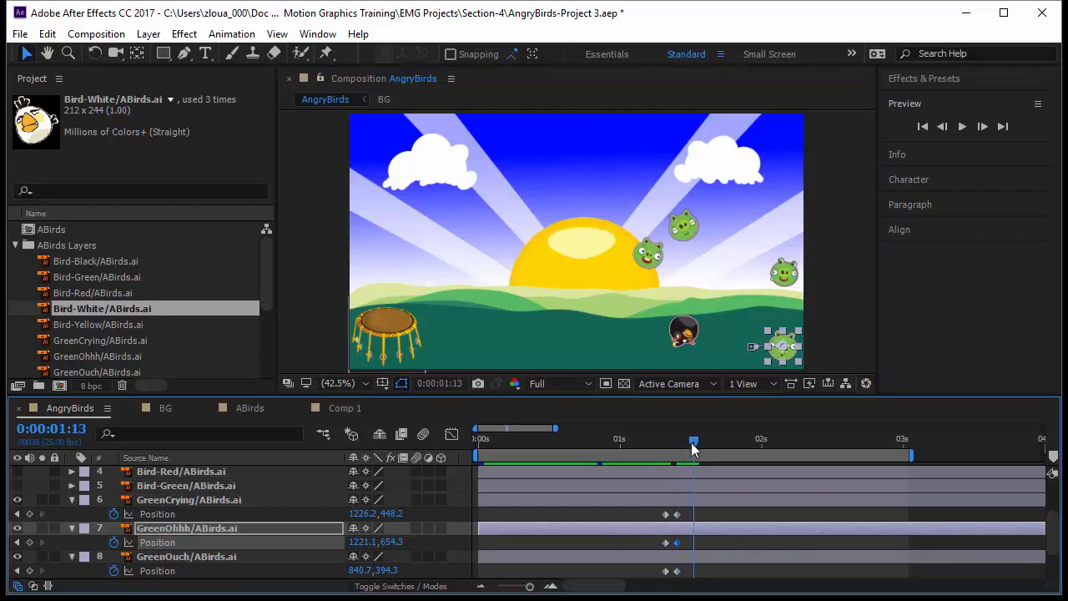
pyautogui.moveTo(780, 283); pyautogui.dragTo(772, 338)
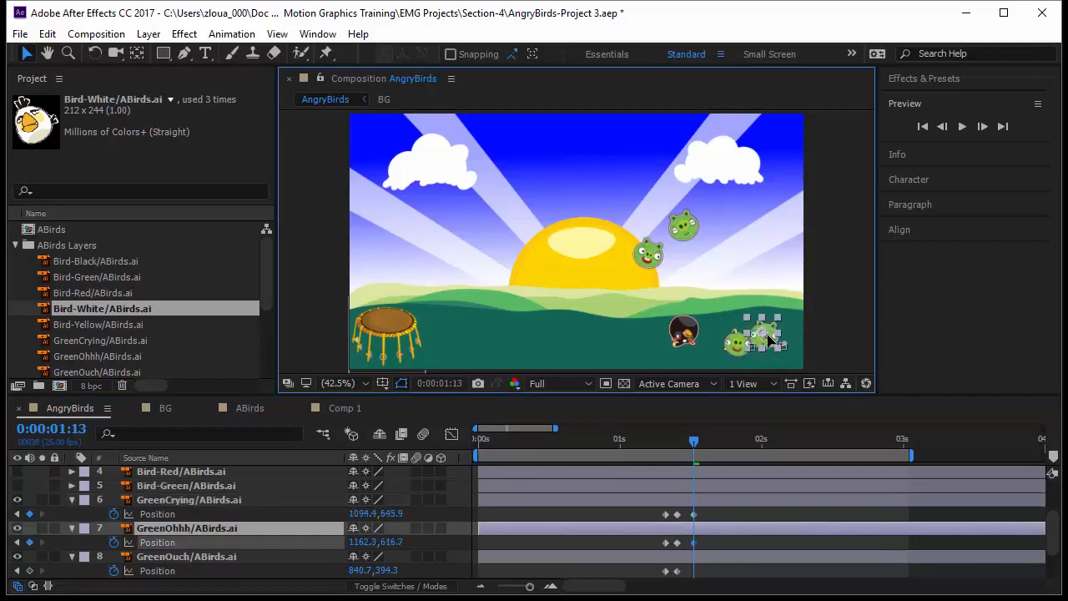
pyautogui.click(684, 229)
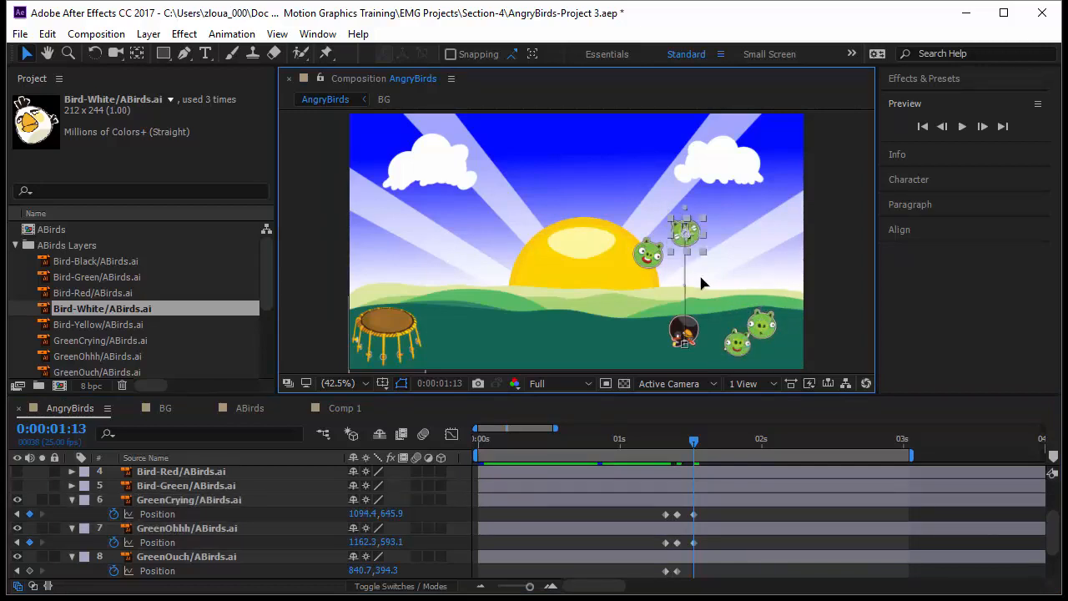
pyautogui.moveTo(658, 260); pyautogui.dragTo(659, 348)
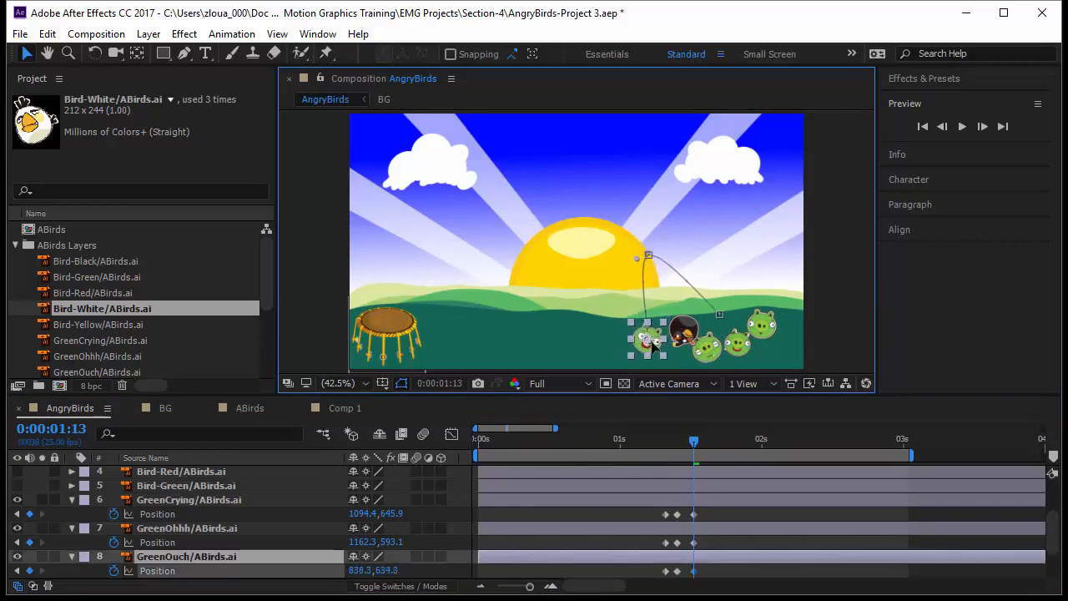
pyautogui.moveTo(694, 441)
pyautogui.mouseDown()
pyautogui.moveTo(721, 448)
pyautogui.moveTo(694, 456)
pyautogui.mouseUp()
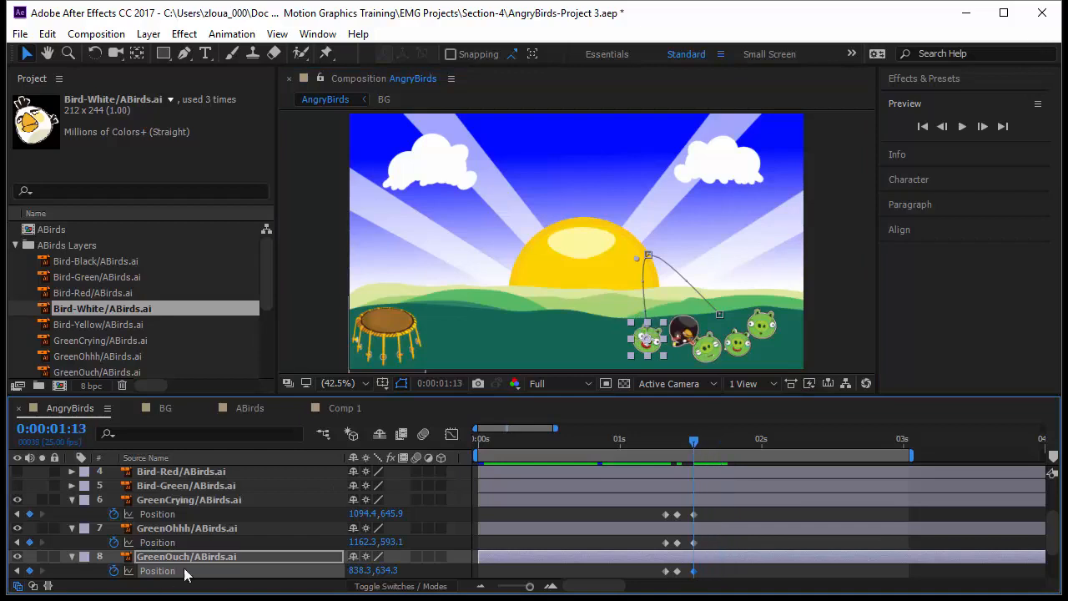
# Reveal Rotation for the four green pig layers and start its keyframes at 0:00:01:08
pyautogui.click(222, 507)
pyautogui.scroll(-1, 240, 550)
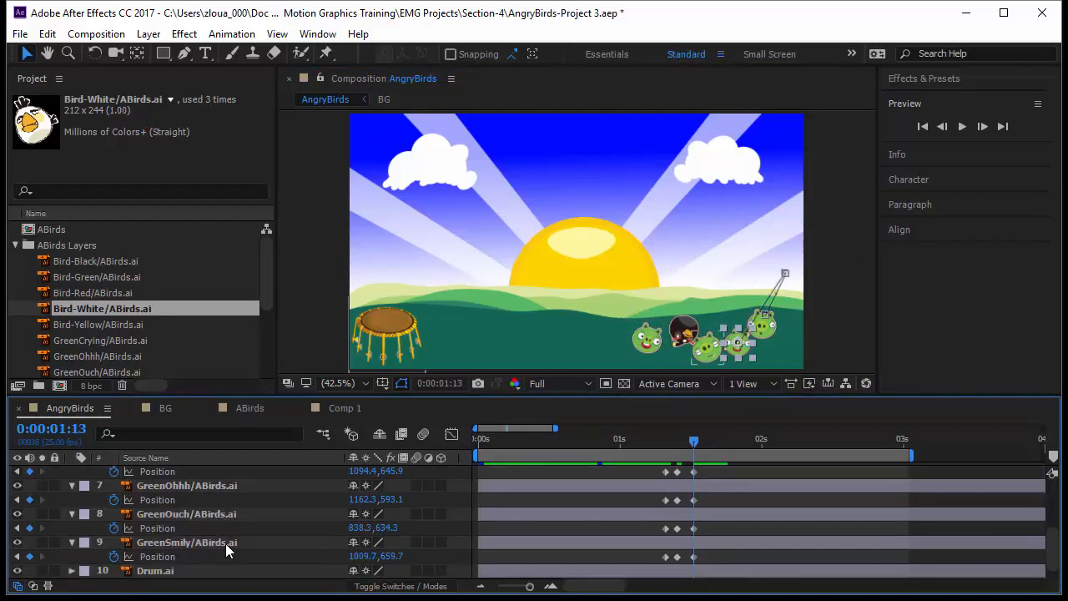
pyautogui.keyDown('shift'); pyautogui.click(225, 543); pyautogui.keyUp('shift')
pyautogui.hotkey('shift', 'r')
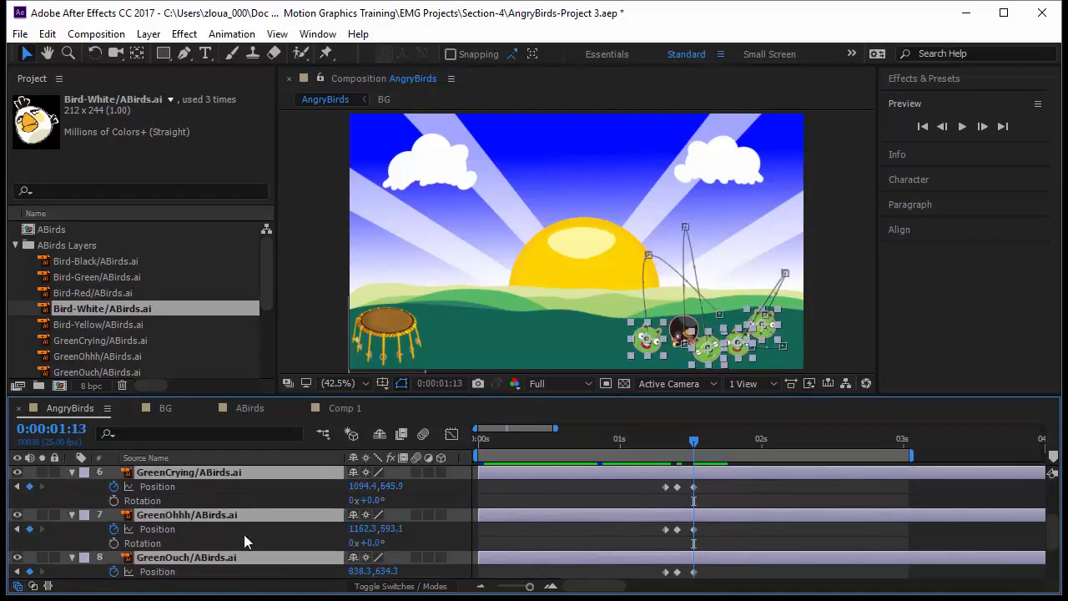
pyautogui.moveTo(699, 449); pyautogui.dragTo(661, 464)
pyautogui.click(114, 501)
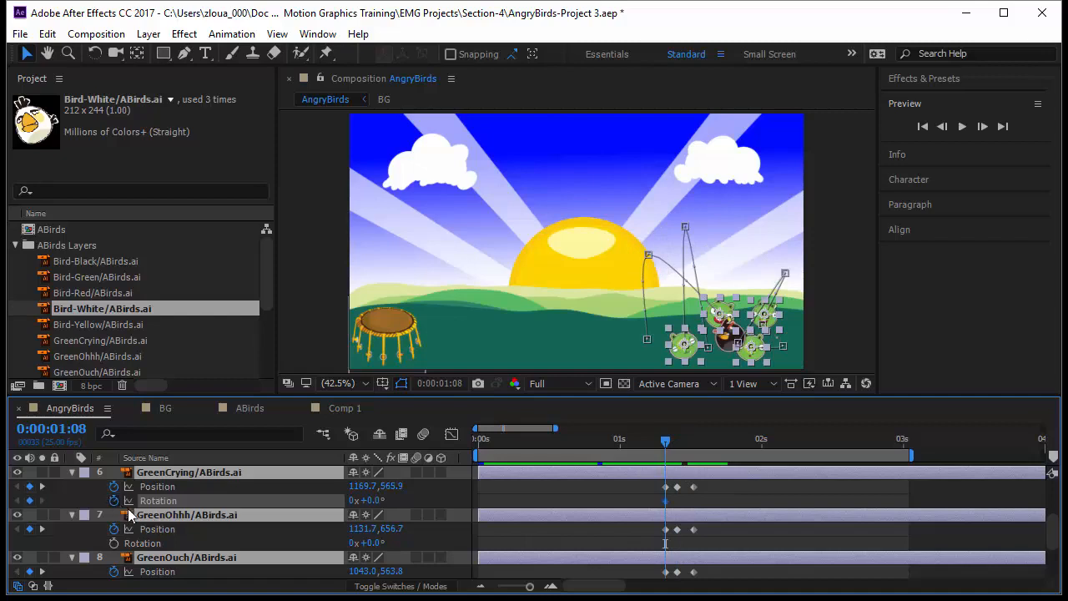
# Finish starting the pigs' Rotation keyframes at 0:00:01:08, then set all four pigs' Rotation to 3x+0.0° at 0:00:01:13
pyautogui.click(114, 543)
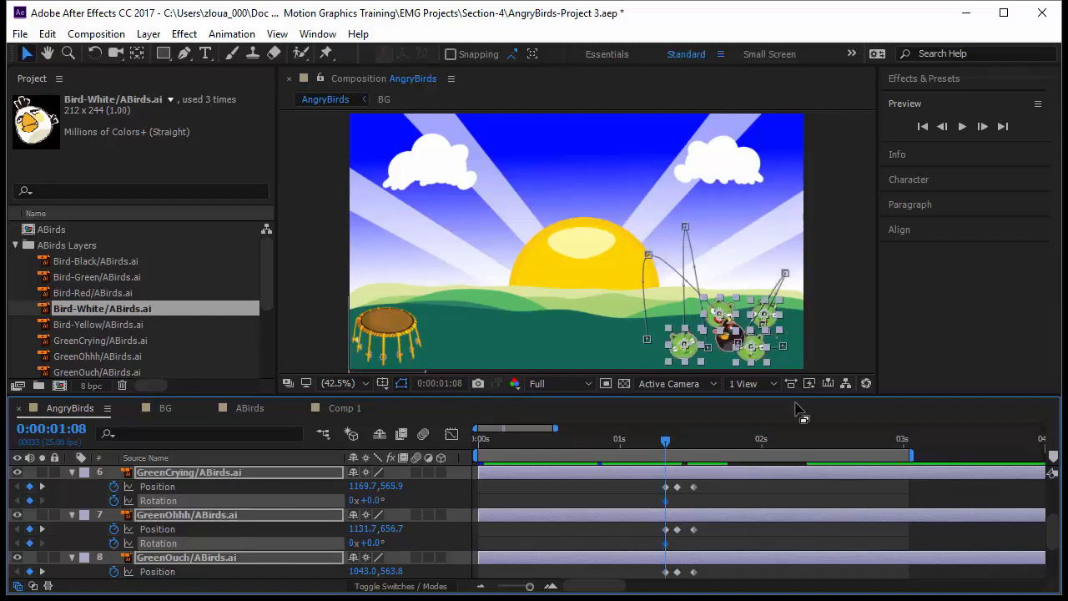
pyautogui.press('k')
pyautogui.press('k')
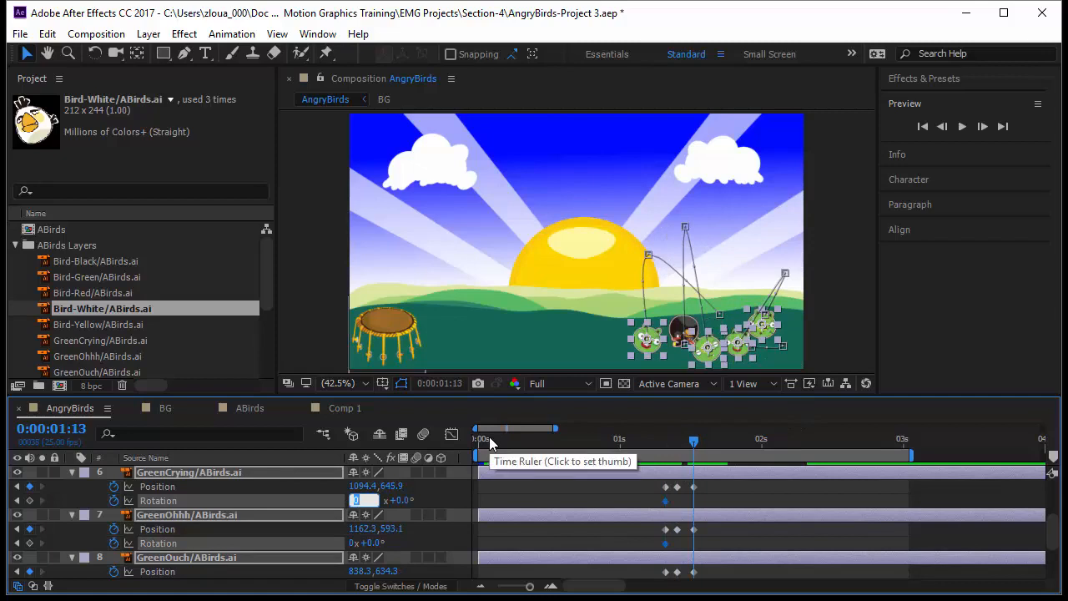
pyautogui.click(751, 498)
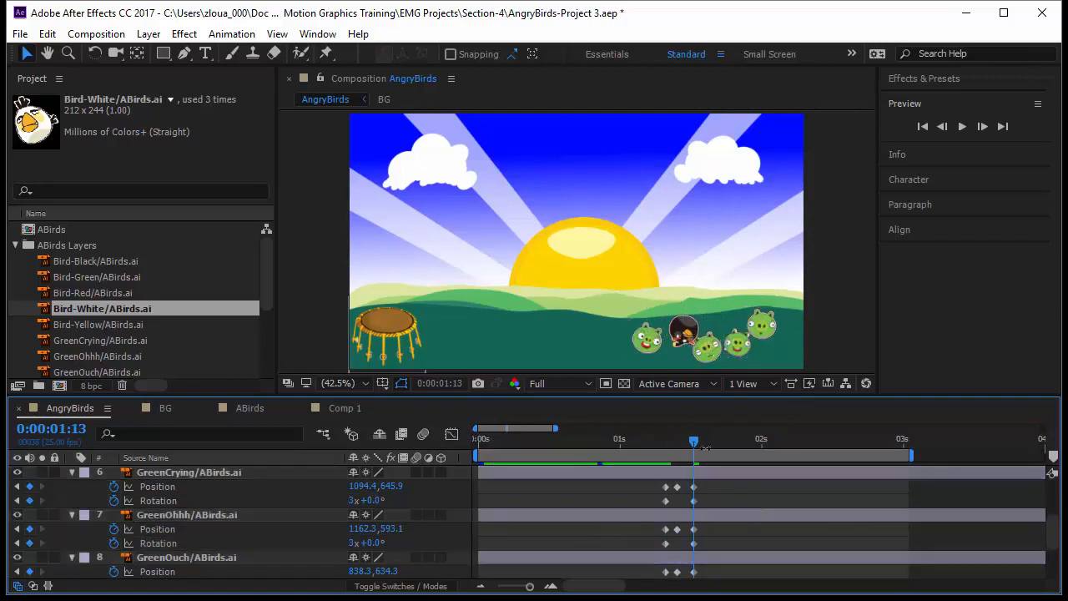
# Preview the AngryBirds animation from the beginning to check the spinning pigs
pyautogui.press('space')
pyautogui.press('space')
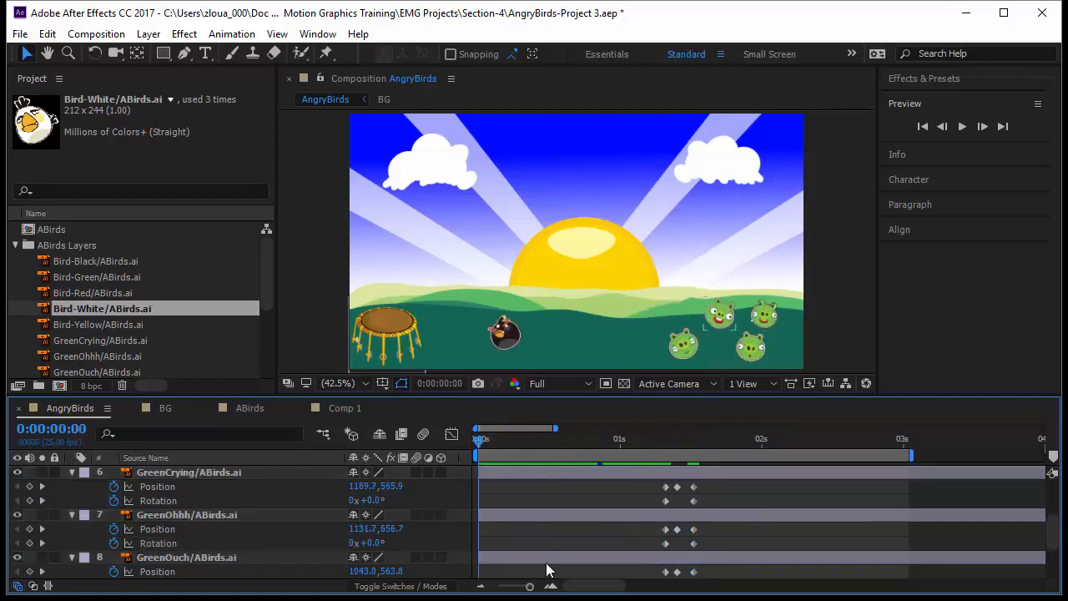
pyautogui.press('space')
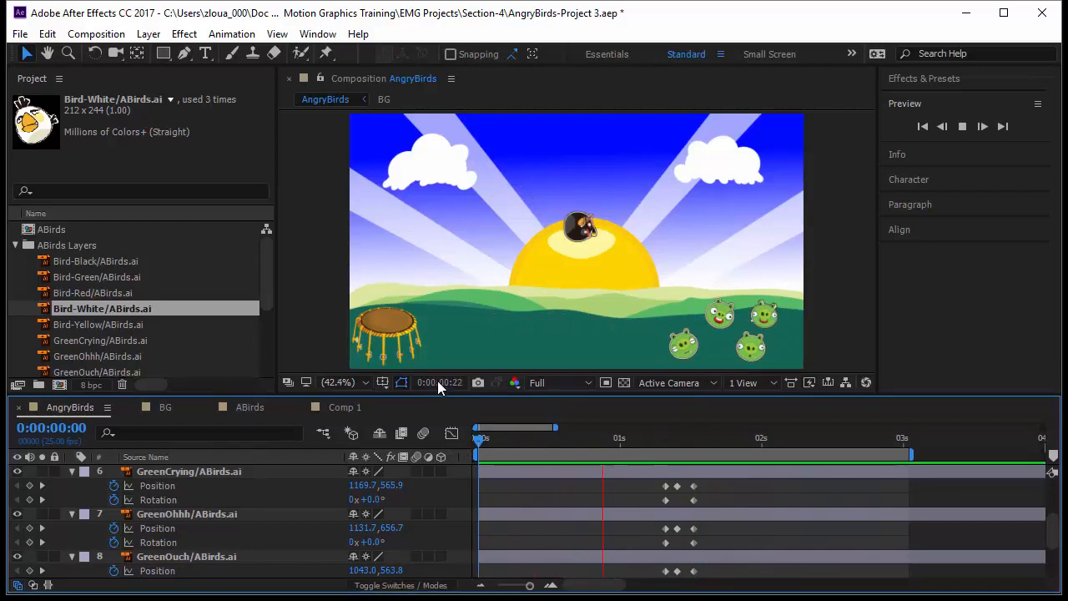
# Stretch the Position and Rotation keyframes of all four pigs so the last ones fall just before the 2-second mark
pyautogui.moveTo(437, 394); pyautogui.dragTo(439, 303)
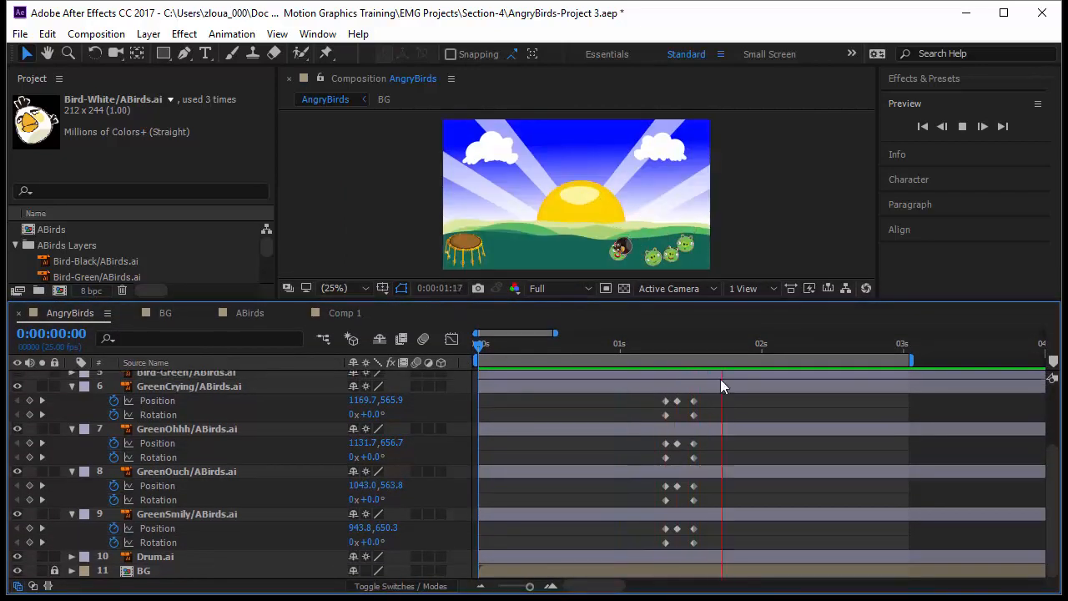
pyautogui.moveTo(720, 395); pyautogui.dragTo(744, 547)
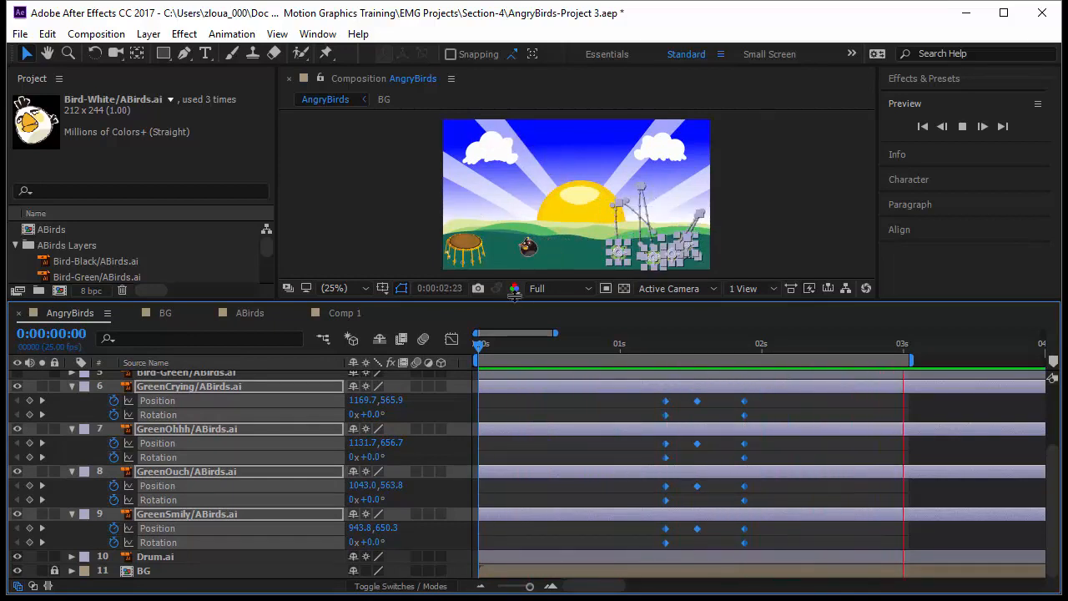
pyautogui.moveTo(514, 296); pyautogui.dragTo(516, 380)
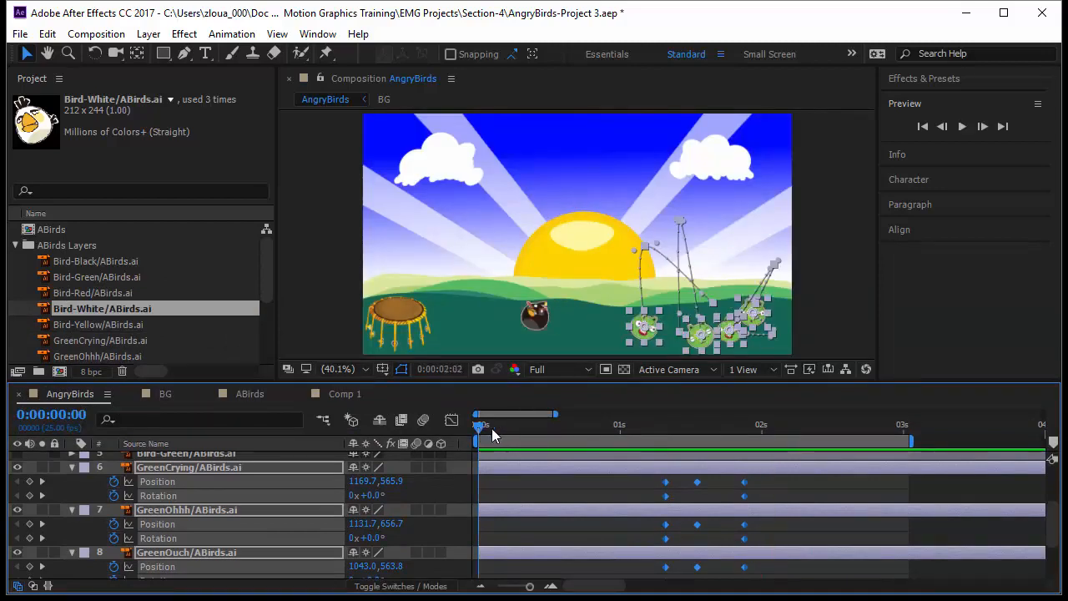
# At 0:00:02:03, roll the pigs right along the ground: GreenCrying to about 1164.2, 655.8, GreenOhhh 1224.6, 593.1, GreenOuch 967.9, 651.8, GreenSmily 1091.9, 624.9
pyautogui.moveTo(491, 428); pyautogui.dragTo(783, 466)
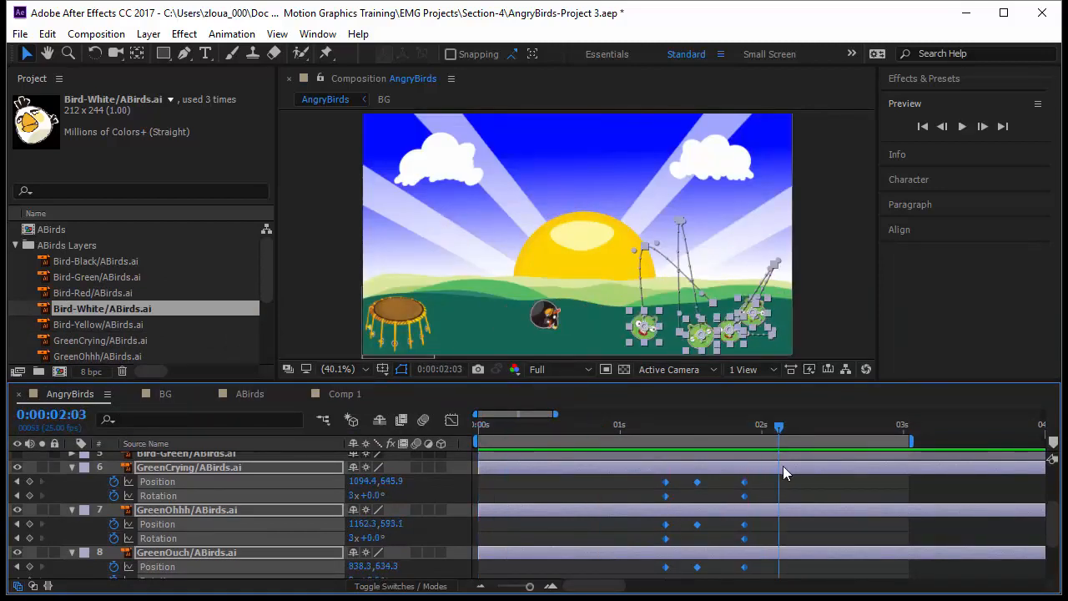
pyautogui.click(609, 334)
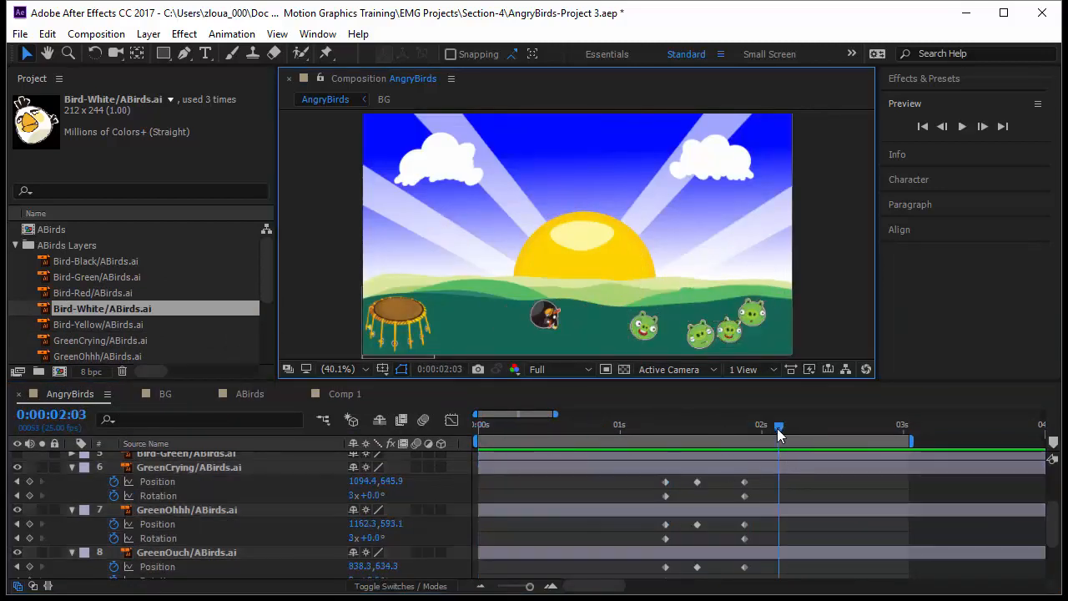
pyautogui.moveTo(778, 433); pyautogui.dragTo(779, 512)
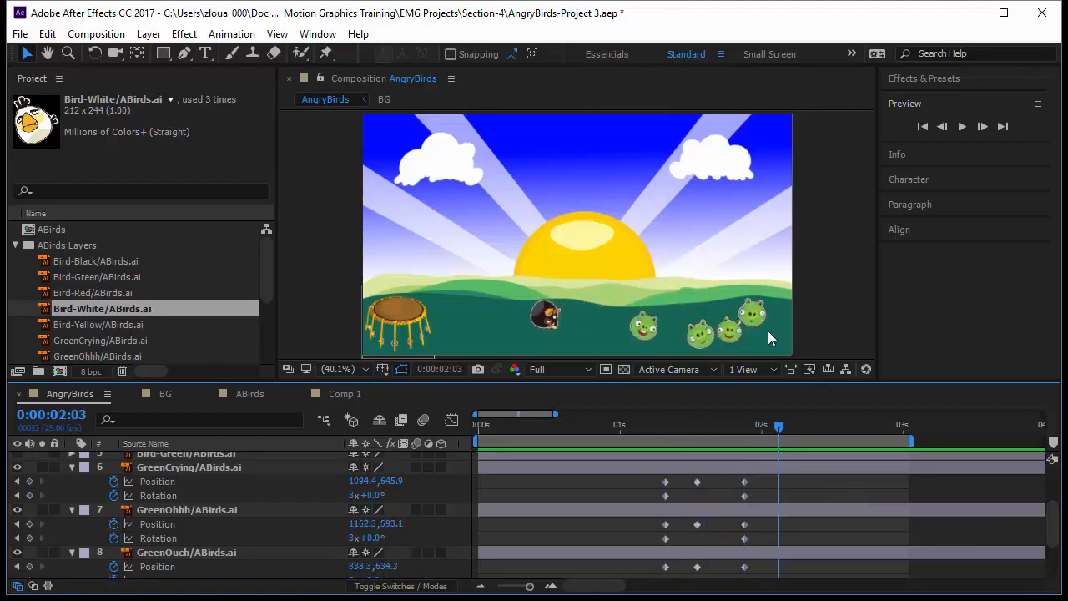
pyautogui.moveTo(759, 317); pyautogui.dragTo(723, 327)
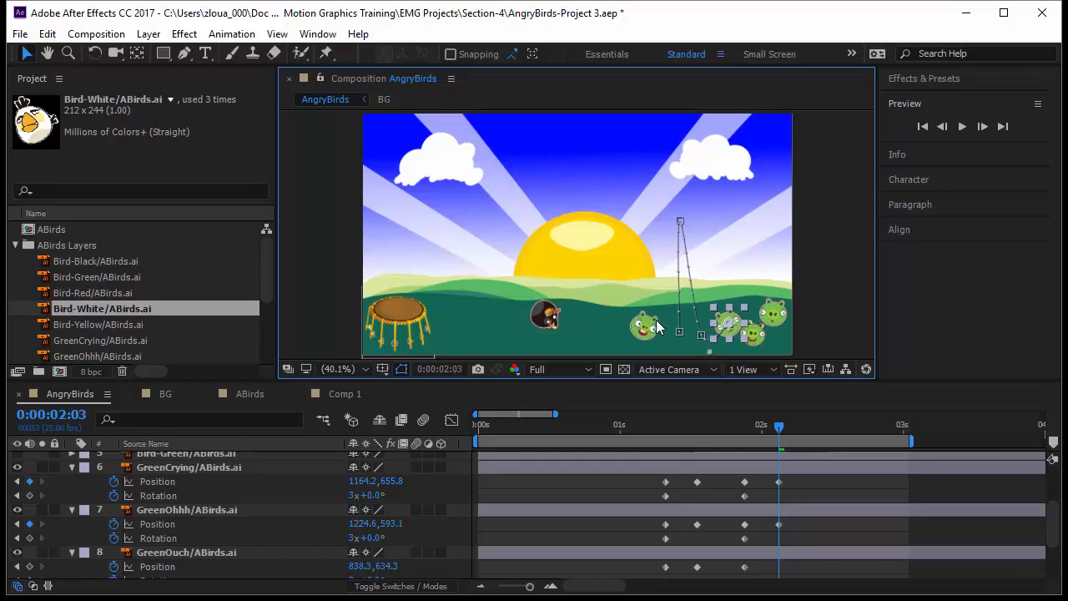
pyautogui.moveTo(656, 320); pyautogui.dragTo(698, 328)
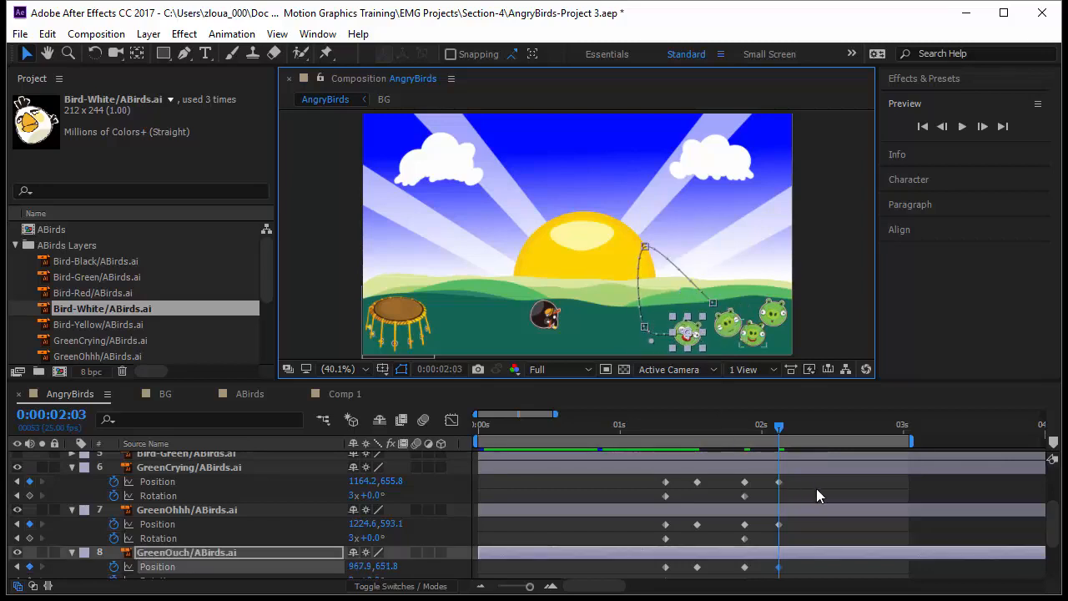
# Move the four pigs' last Position keyframes to 0:00:02:05 and set their Rotation to 4x+0.0° there
pyautogui.scroll(-3, 816, 489)
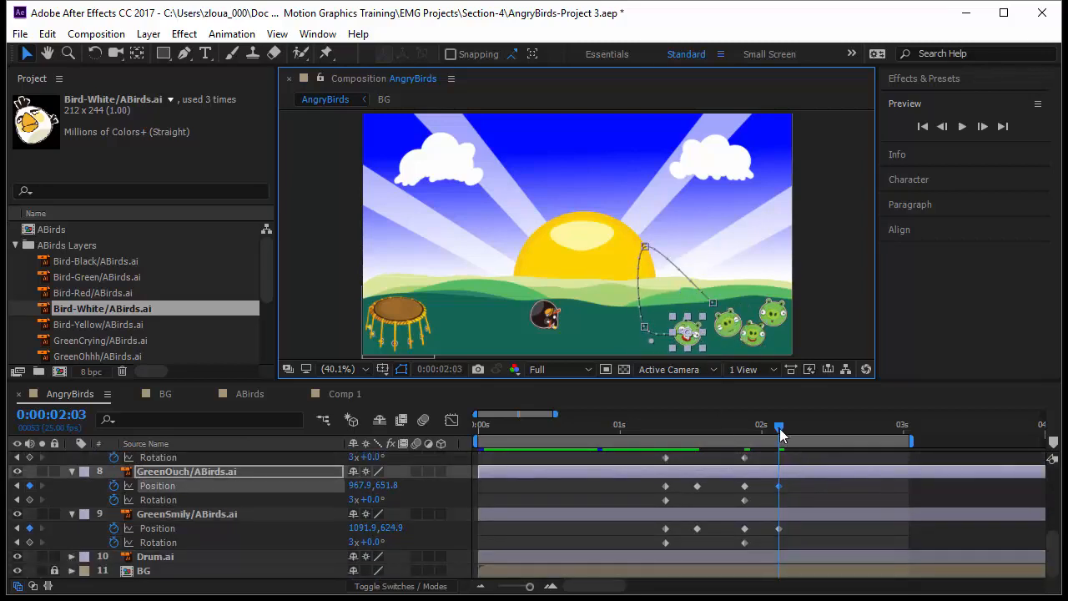
pyautogui.click(779, 428)
pyautogui.moveTo(665, 381); pyautogui.dragTo(664, 322)
pyautogui.moveTo(806, 399); pyautogui.dragTo(790, 530)
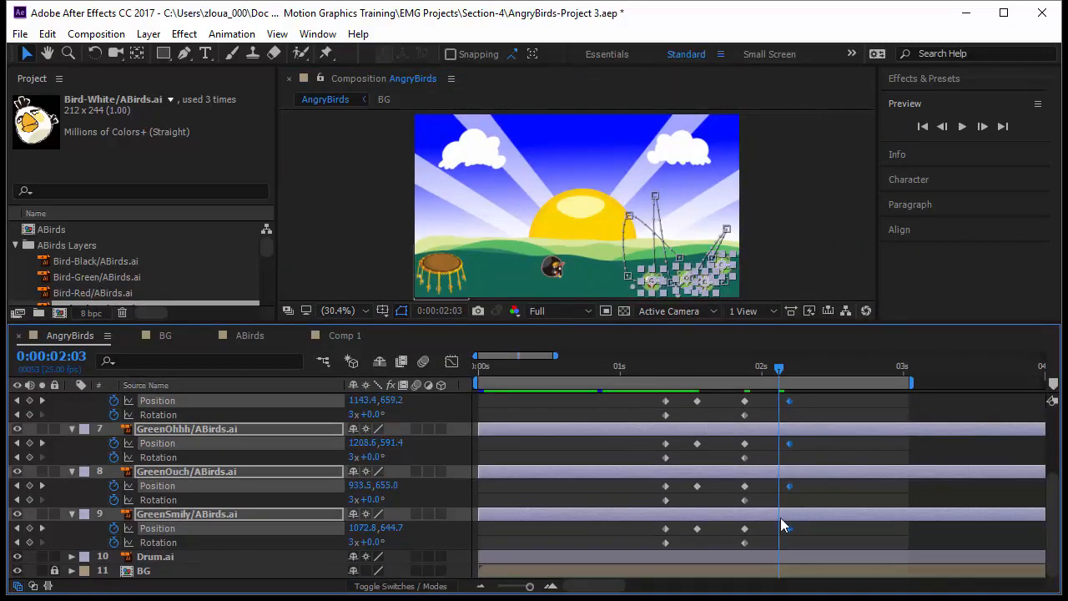
pyautogui.press('k')
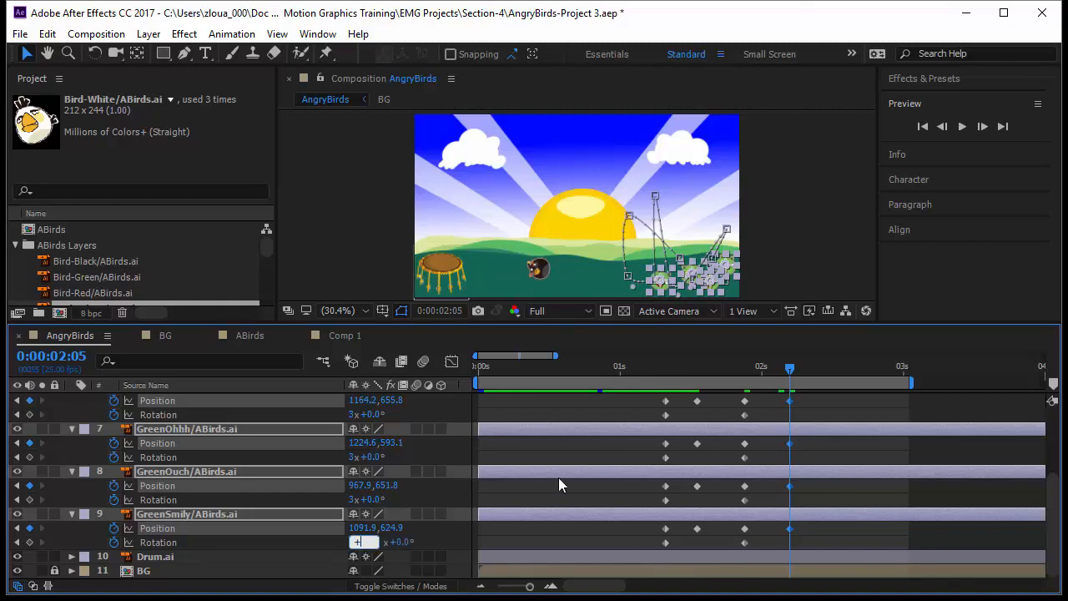
pyautogui.press('Return')
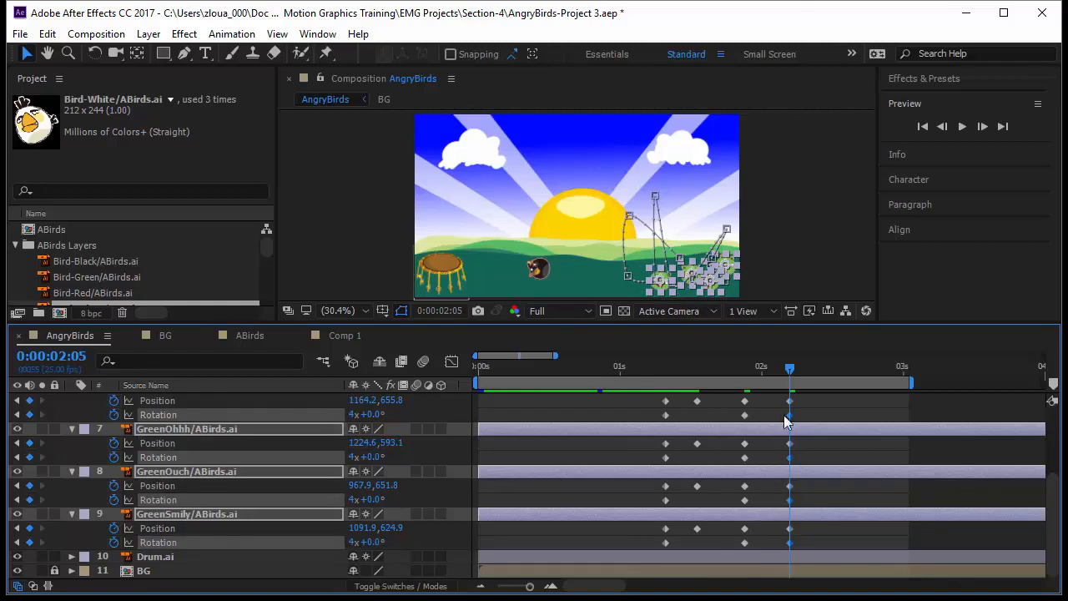
# Enlarge the composition view, deselect the pig layers and preview the animation with the extra roll
pyautogui.moveTo(592, 329); pyautogui.dragTo(605, 515)
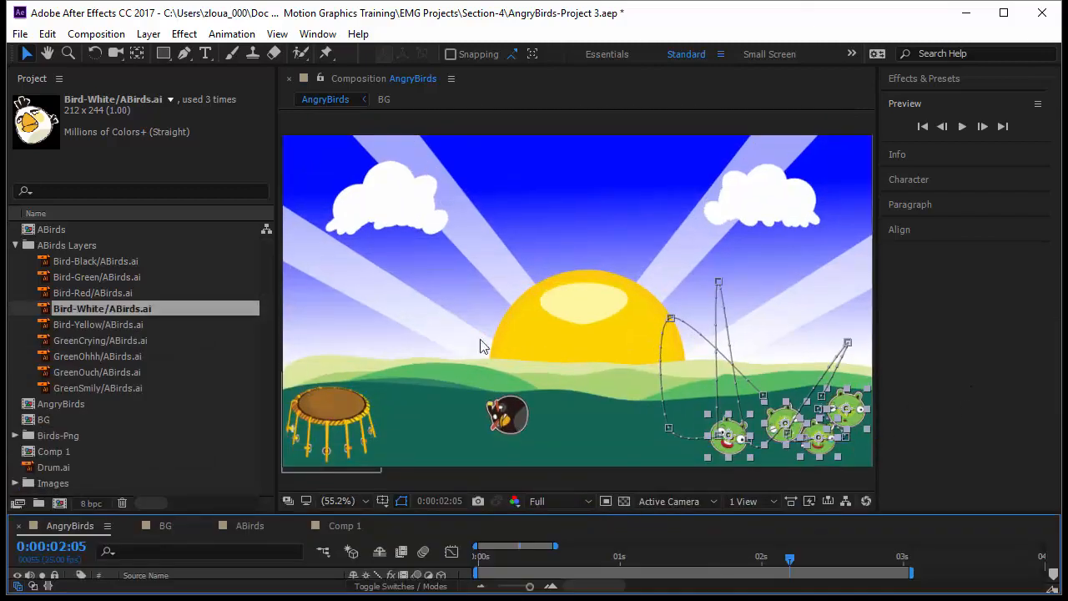
pyautogui.click(383, 335)
pyautogui.press('space')
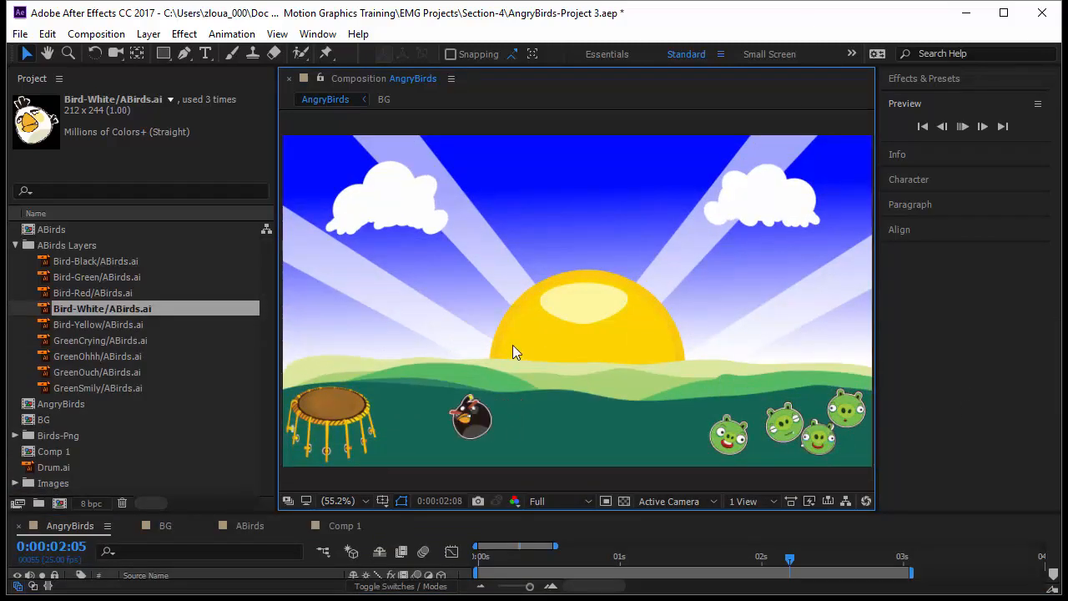